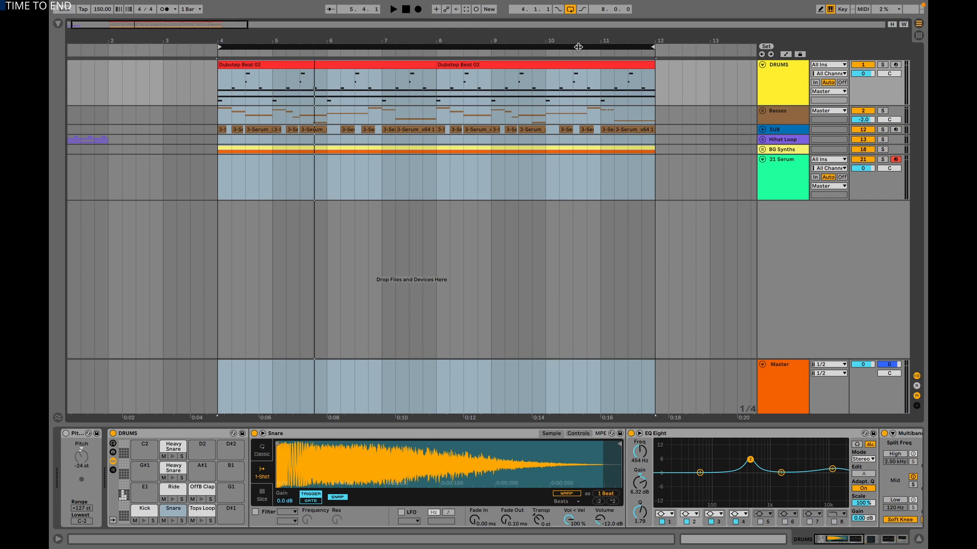
Step: Listen to the looped arrangement, solo the DRUMS track and play the loop with only the drums
key(space)
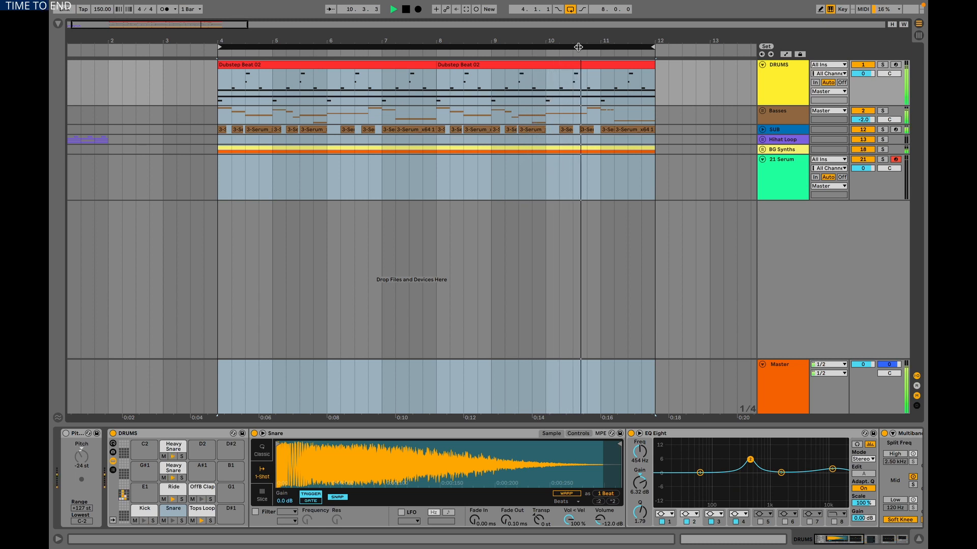
click(778, 74)
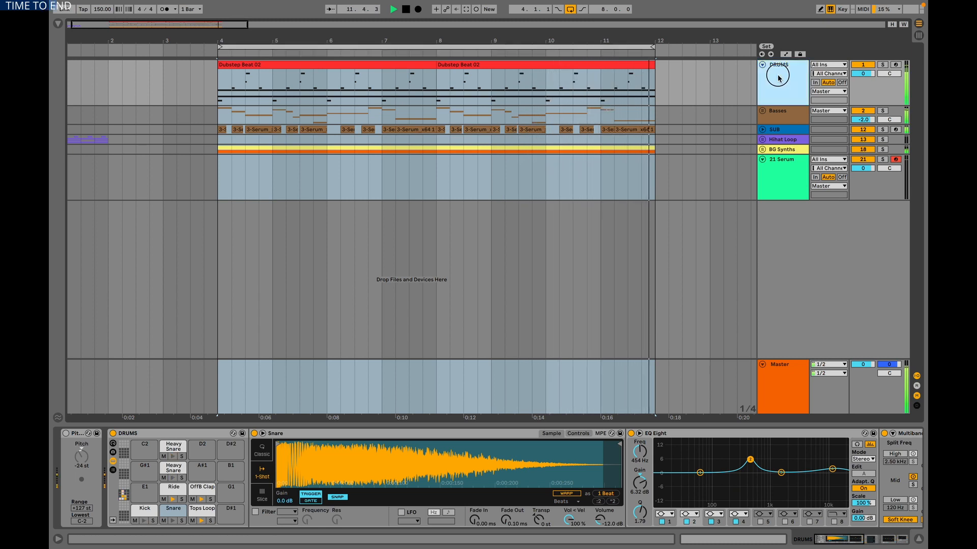
key(space)
click(883, 65)
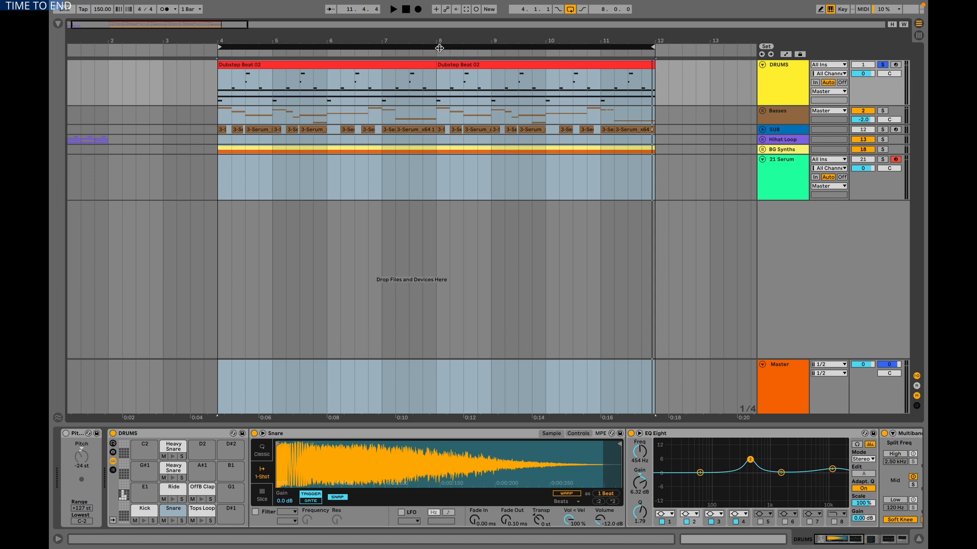
key(space)
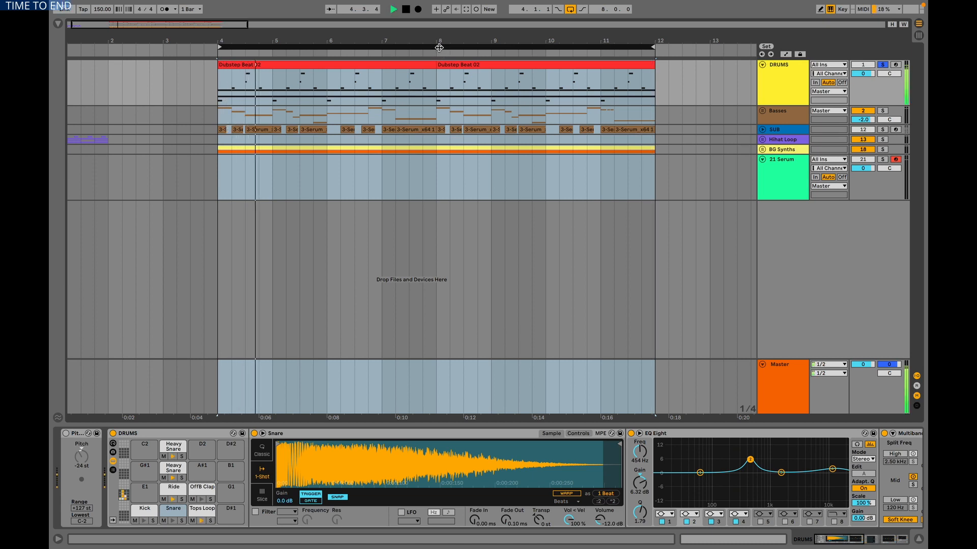
key(space)
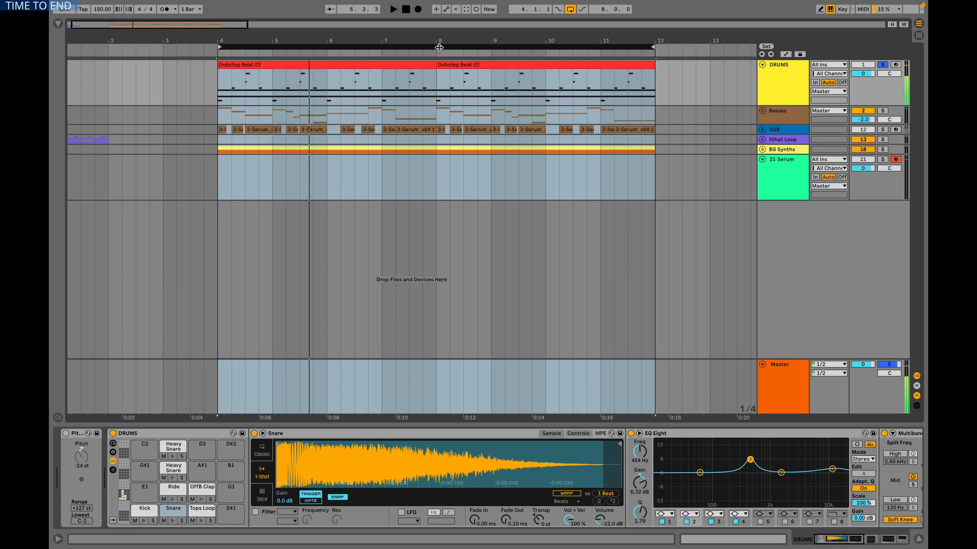
Step: Select the lower Heavy Snare pad in the drum rack and show its sample in the browser
click(174, 468)
right_click(301, 471)
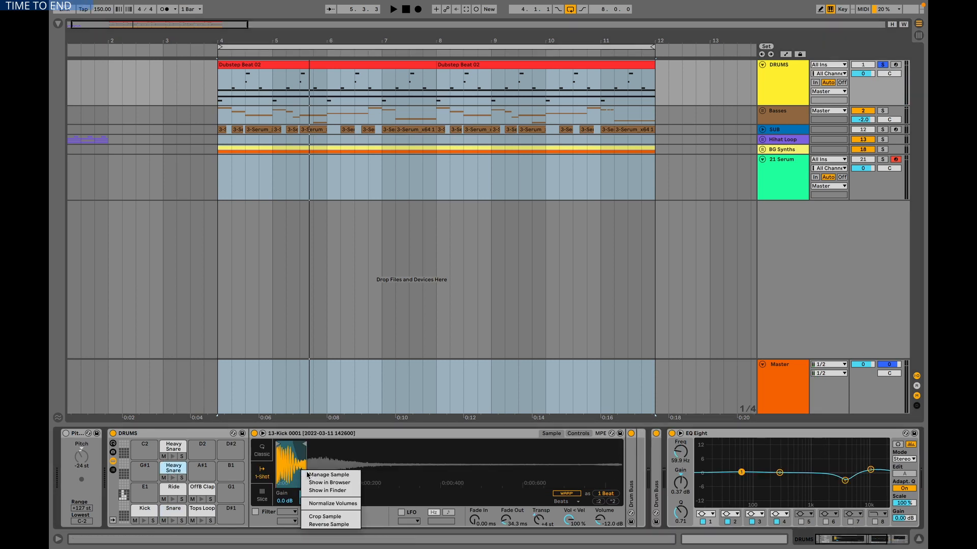
click(319, 483)
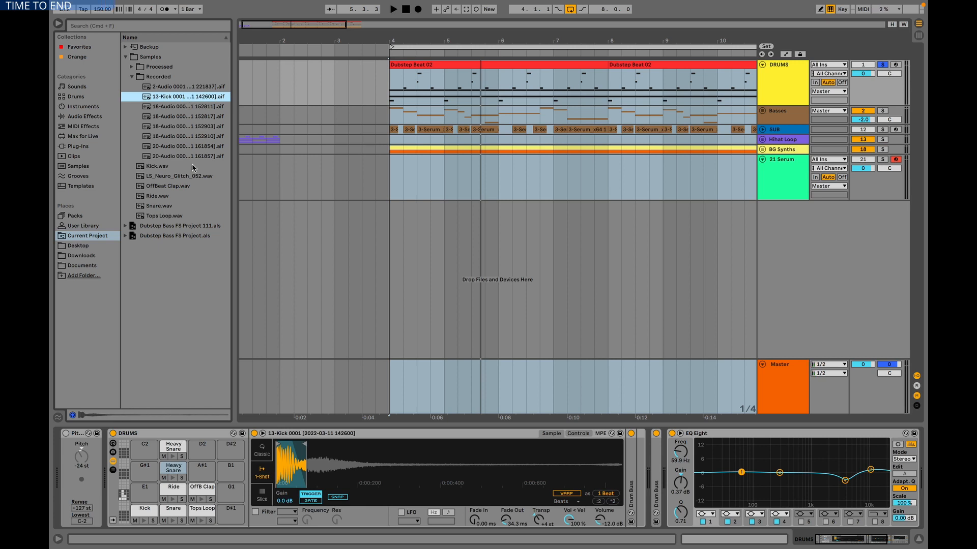
Step: Compare the samples and settings of the two Heavy Snare pads and zoom into the lower pad's waveform
click(174, 448)
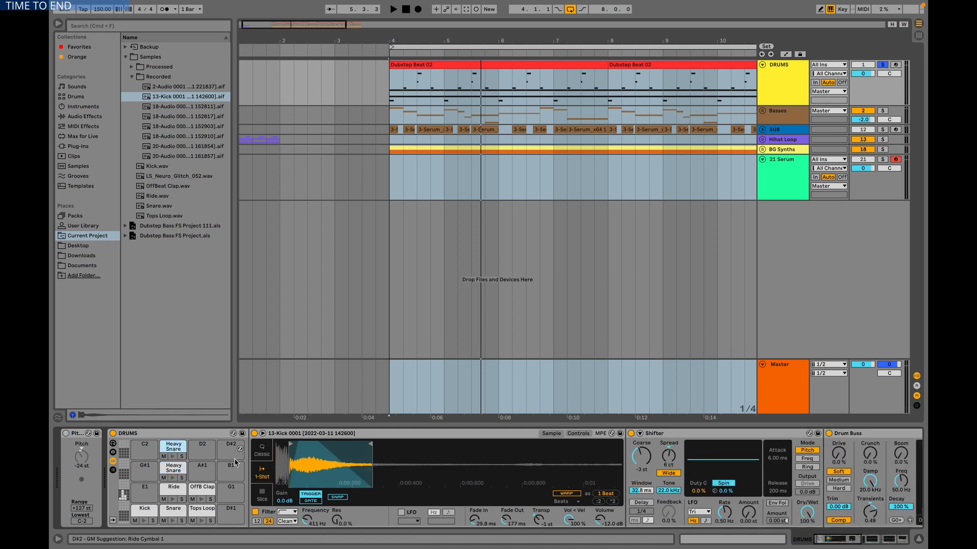
click(173, 471)
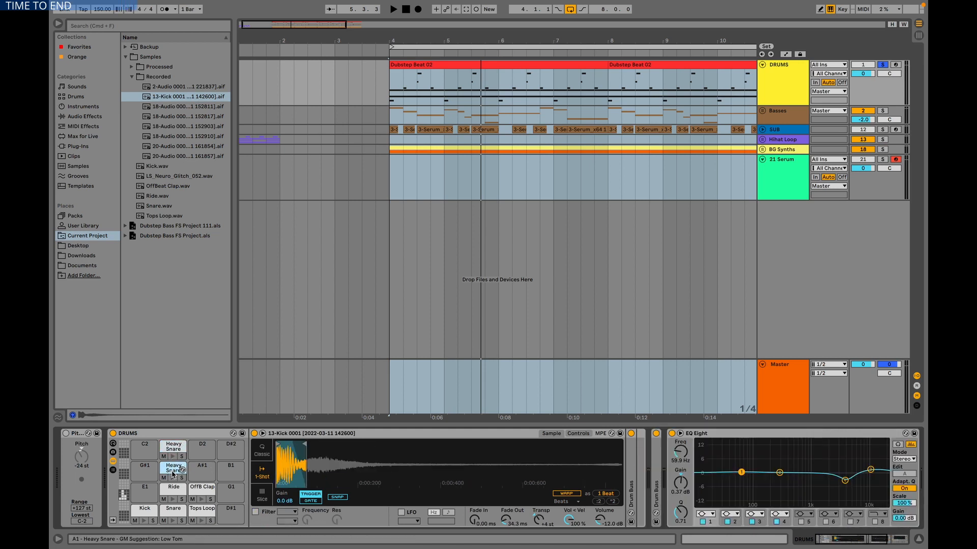
click(173, 448)
click(173, 470)
drag(301, 463, 323, 489)
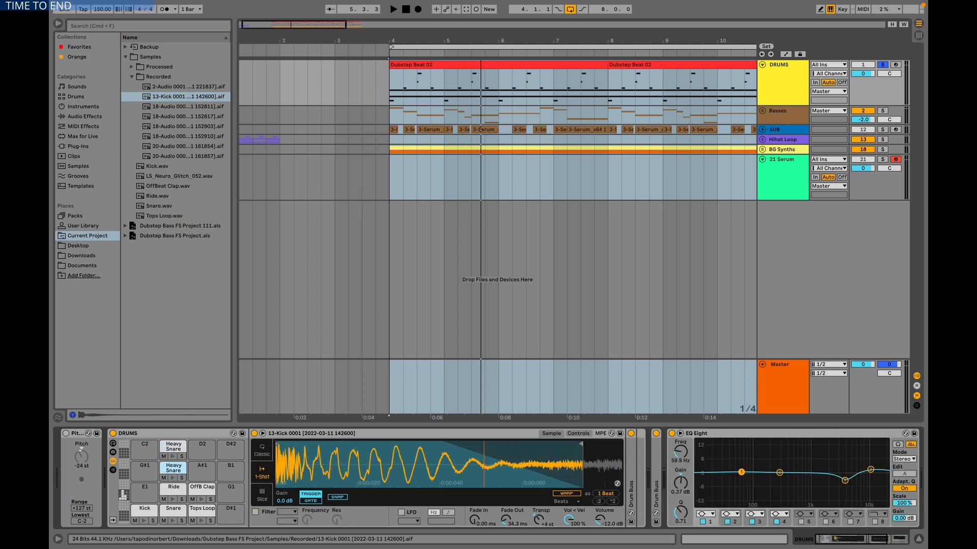
click(542, 522)
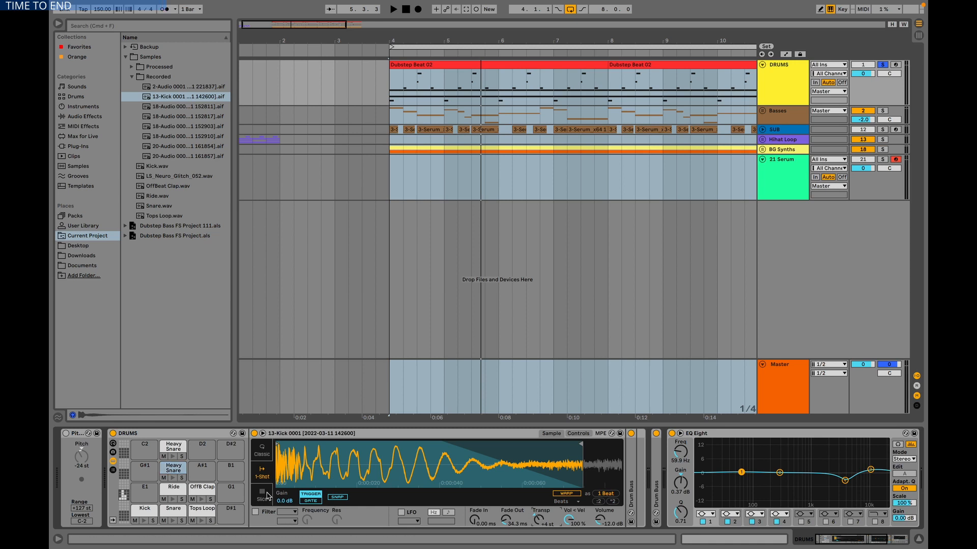
Step: Mute the upper Heavy Snare pad and audition the lower one with its sample transposed 0 st and +4 st
click(163, 456)
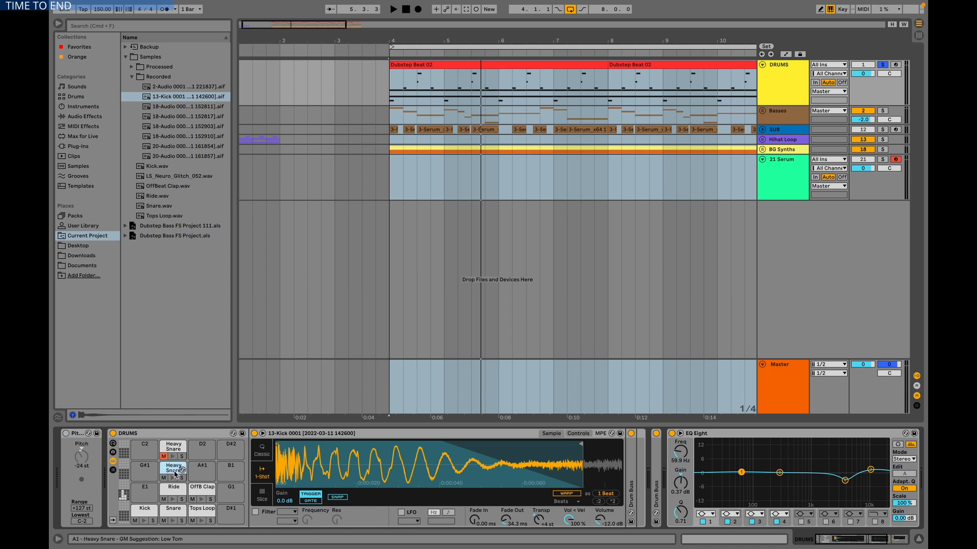
click(174, 475)
key(space)
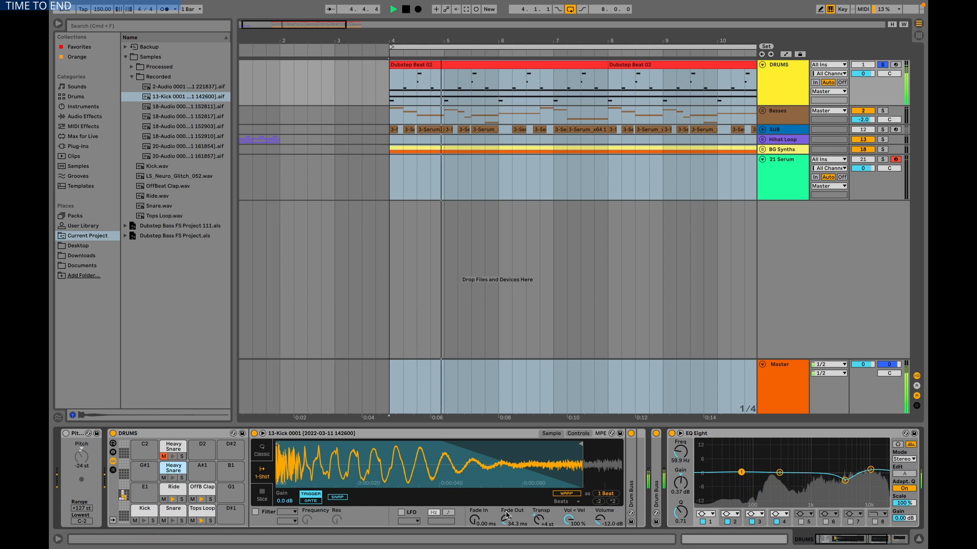
click(535, 515)
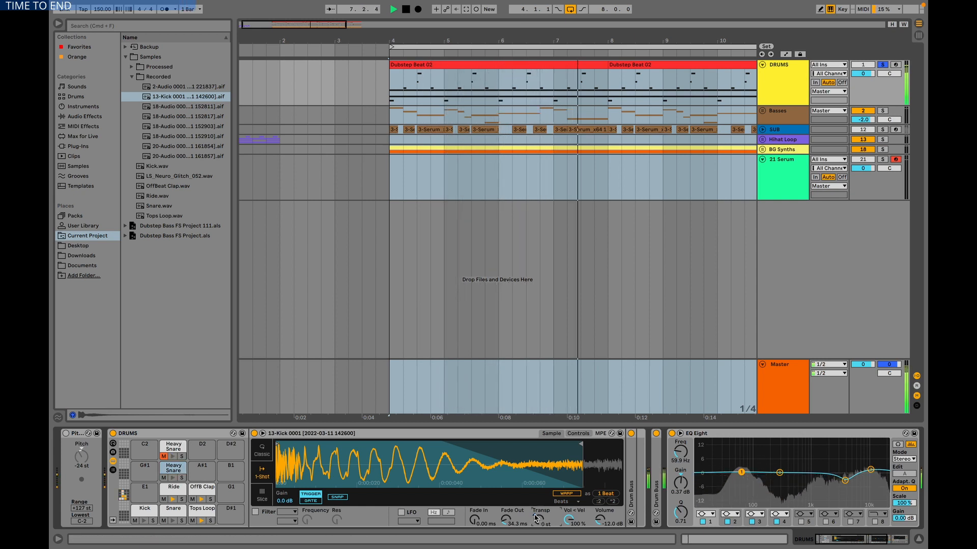
key(space)
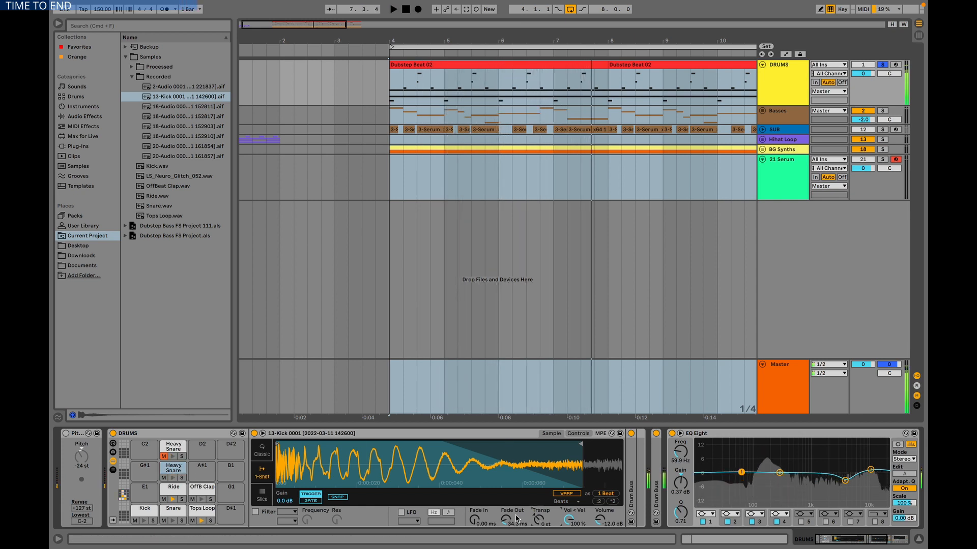
click(165, 451)
click(170, 469)
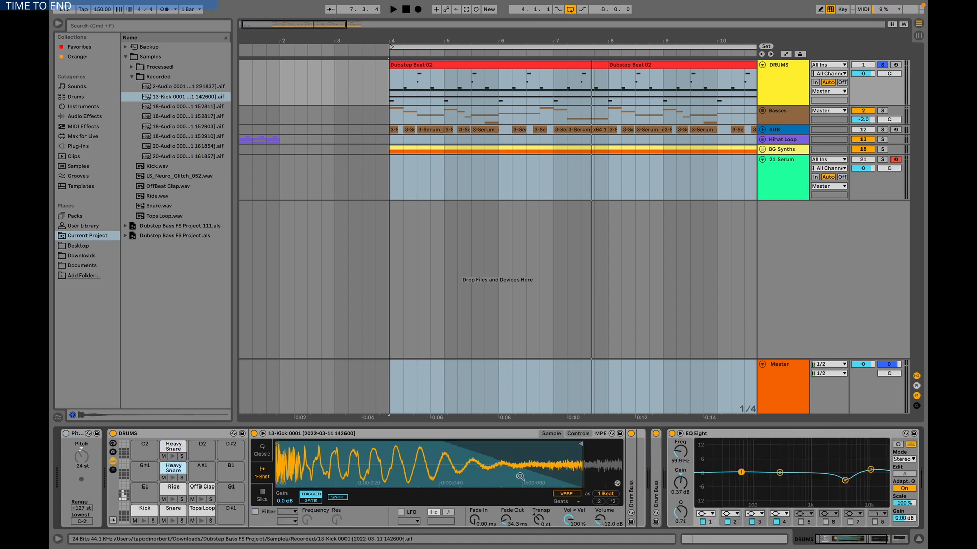
key(space)
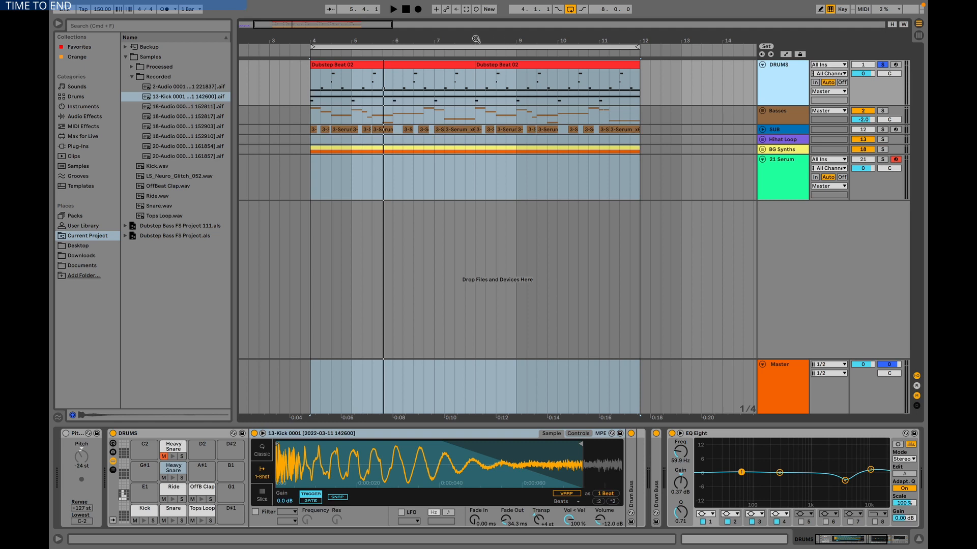
click(443, 435)
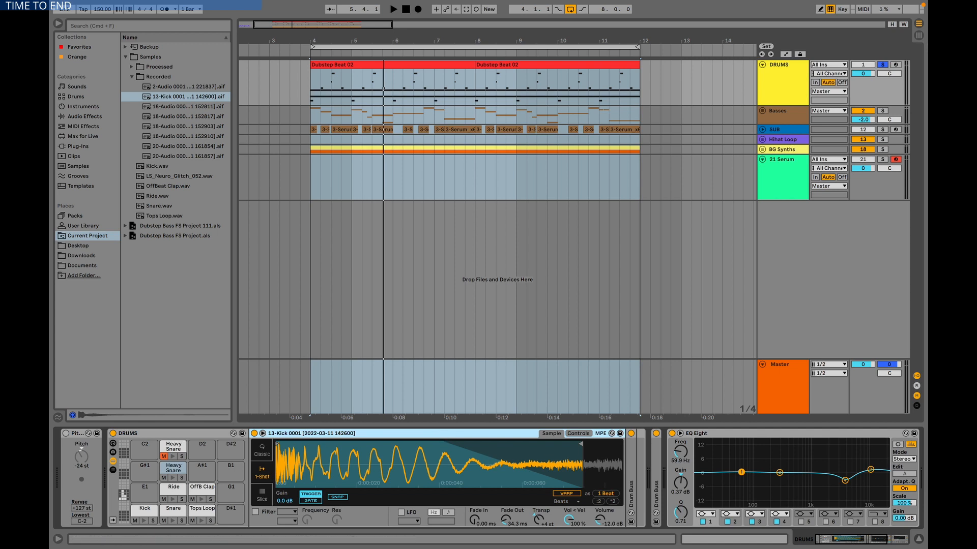
Step: View the Basses track's effect chain during playback and return to the DRUMS track's devices
click(784, 112)
key(space)
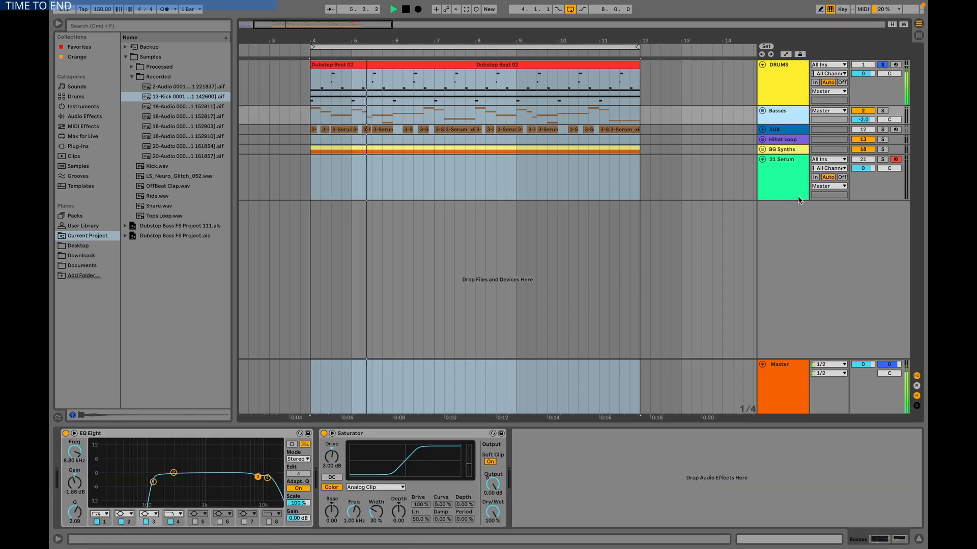
click(795, 96)
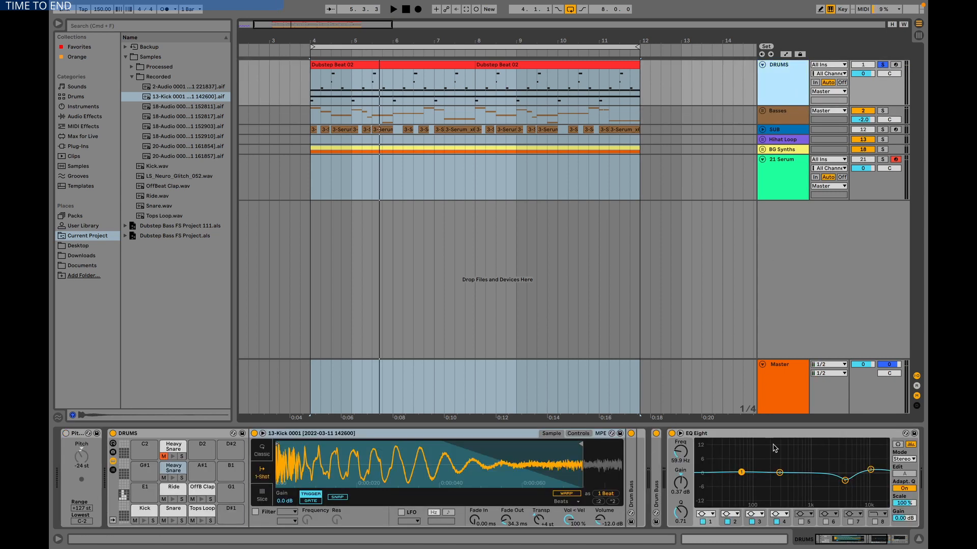
Step: Expand the first Drum Buss on the lower Heavy Snare pad and compare the sound with it bypassed and enabled
click(633, 454)
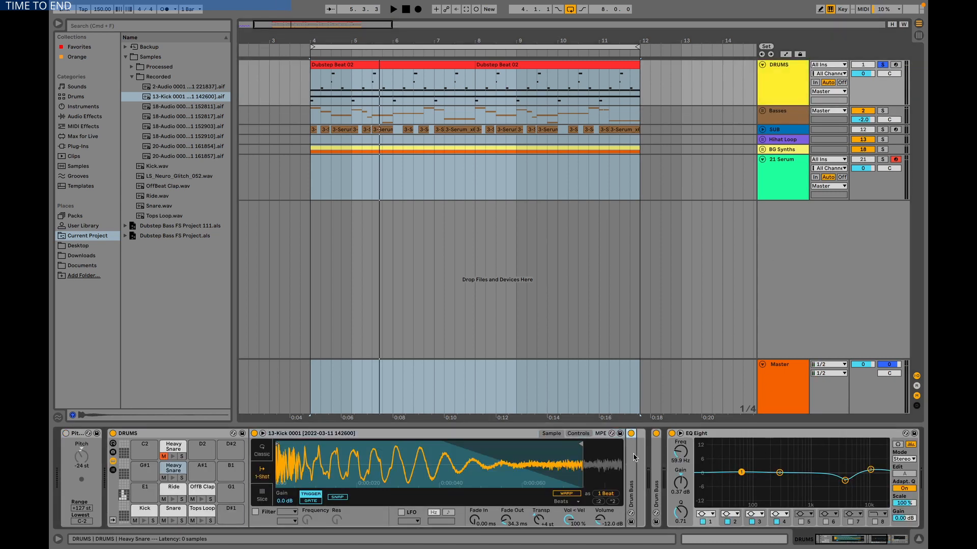
double_click(633, 453)
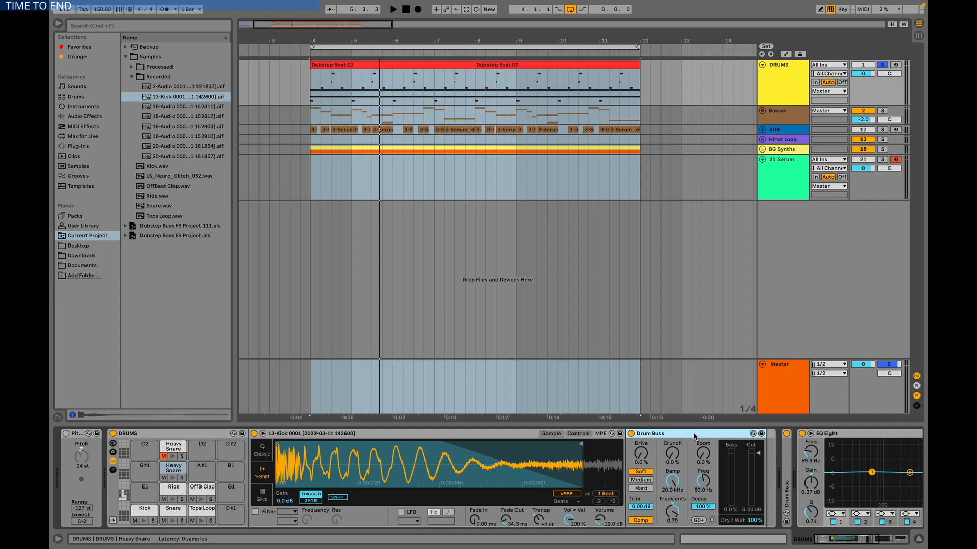
key(space)
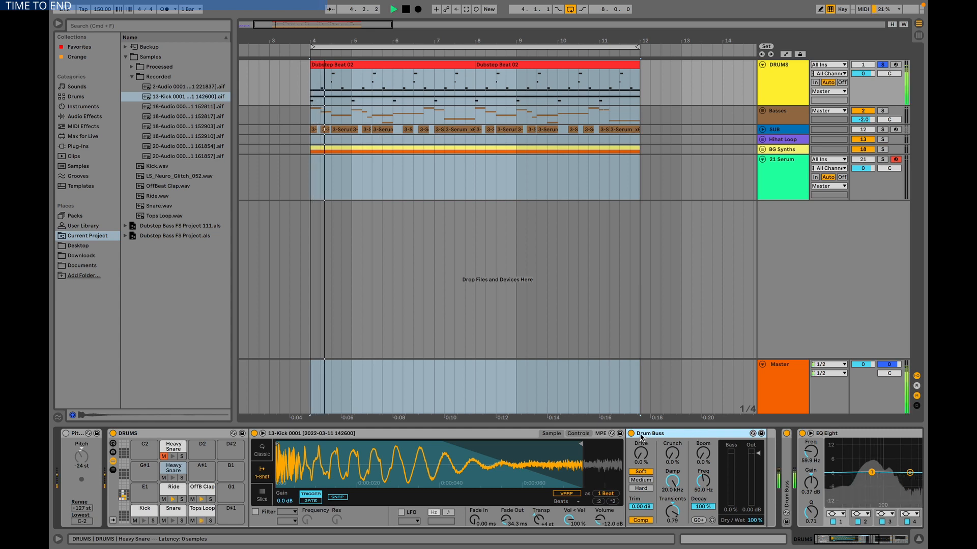
click(631, 434)
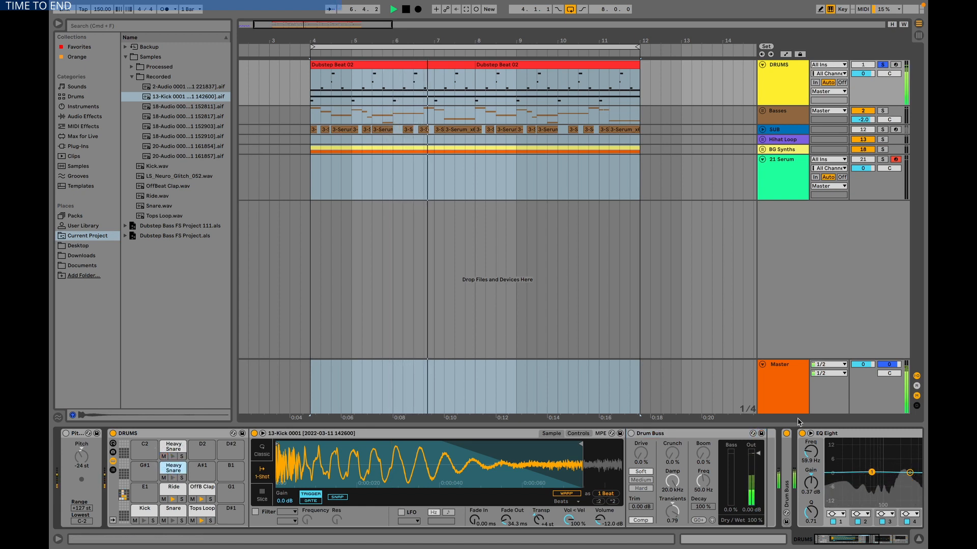
click(631, 434)
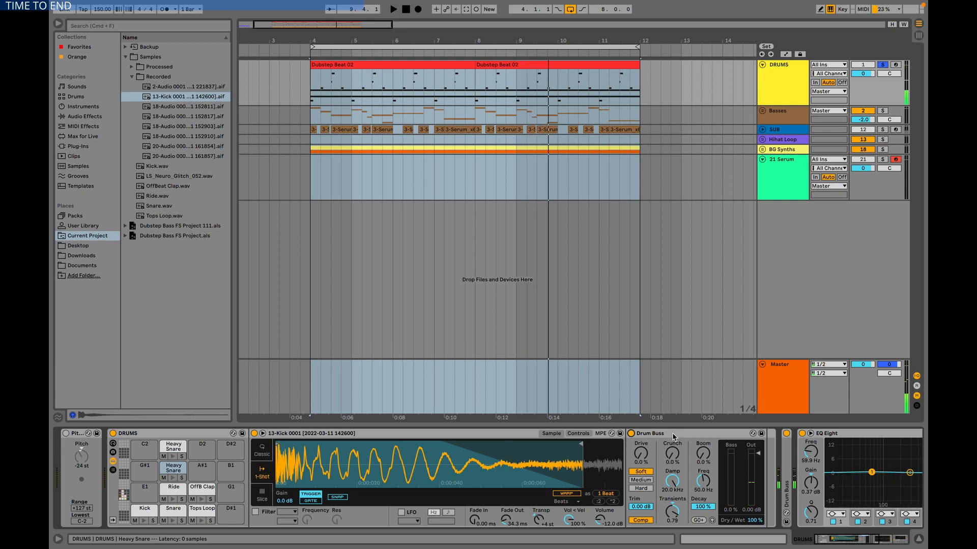
click(673, 436)
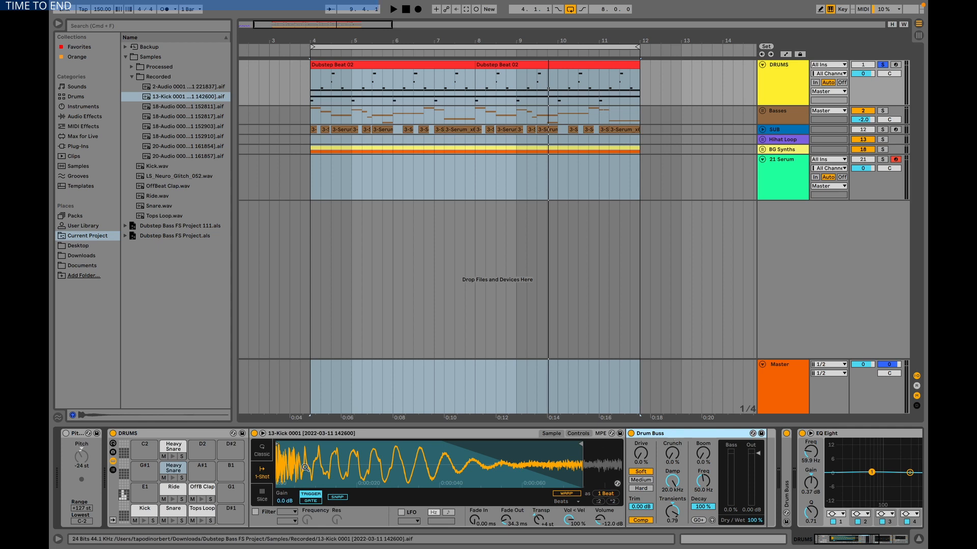
Step: Solo the upper Heavy Snare pad in the drum rack and audition it on its own
click(174, 447)
click(400, 435)
key(space)
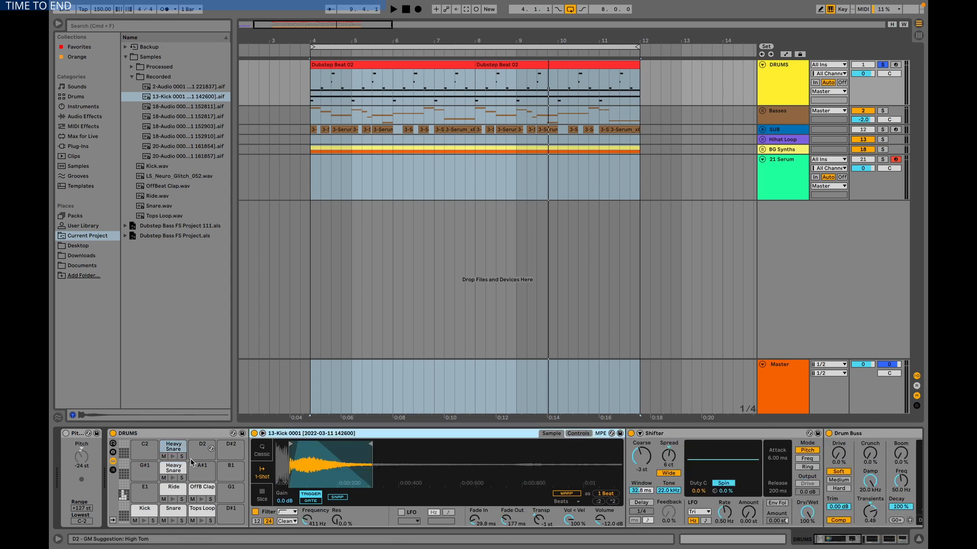
click(181, 457)
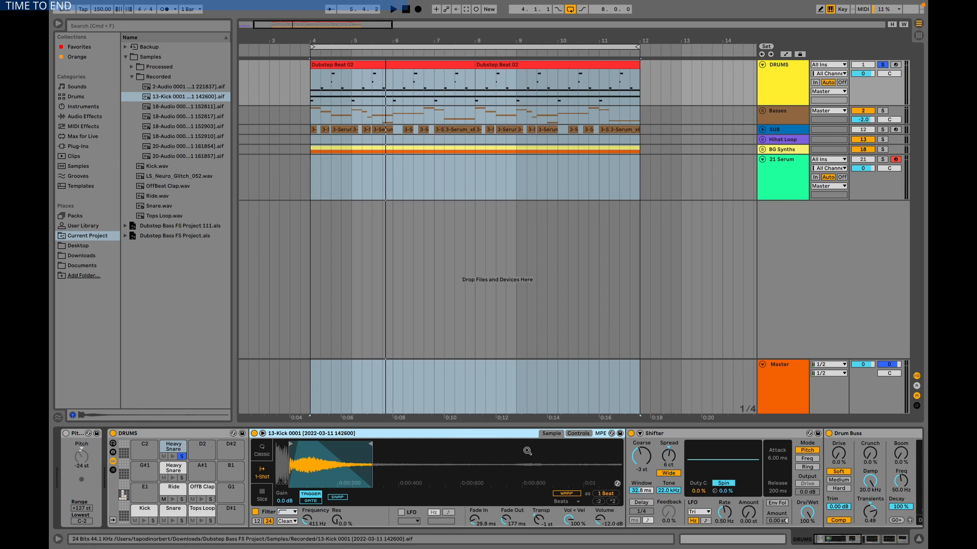
Step: Select the upper Heavy Snare's Shifter device and check the program's version information
click(709, 432)
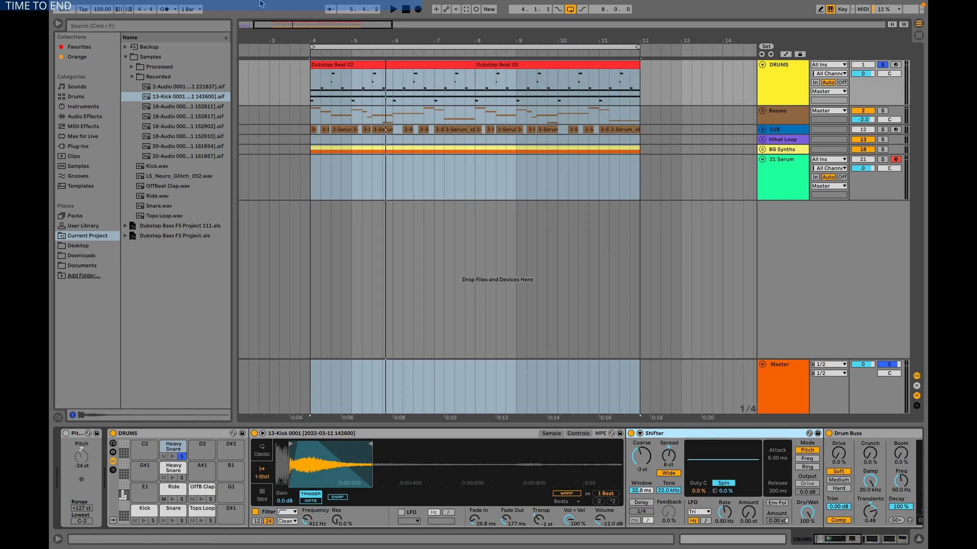
mouse_move(261, 4)
click(96, 5)
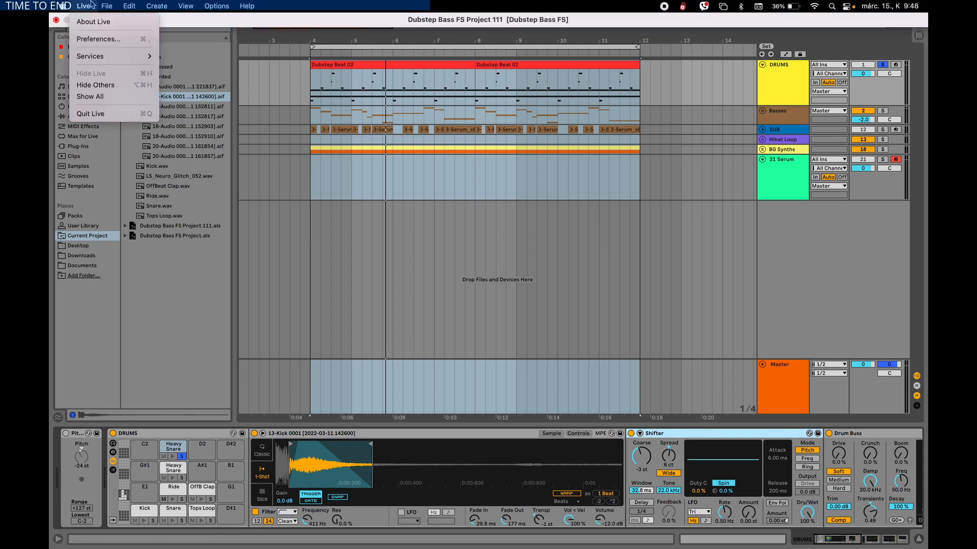
click(99, 20)
click(559, 279)
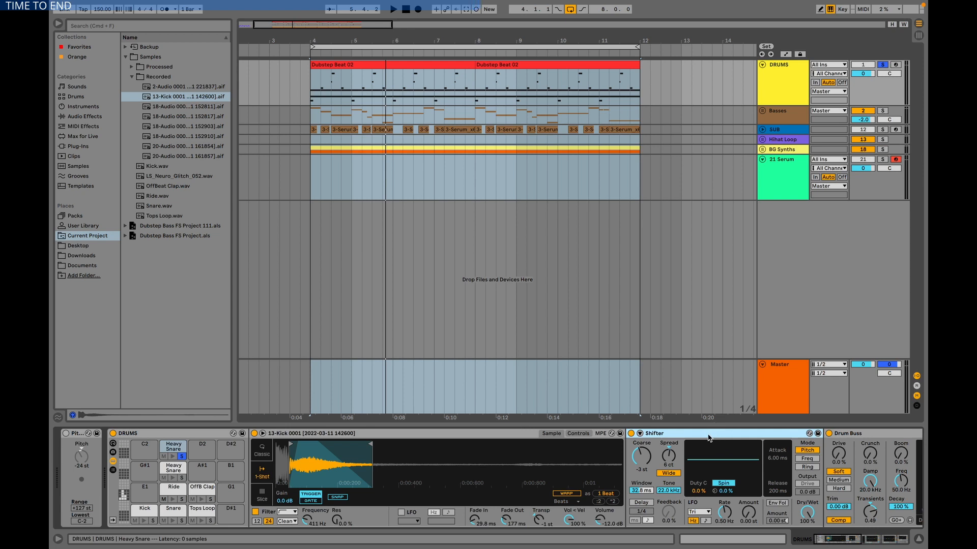
Step: Compare the soloed Heavy Snare layer with its Shifter bypassed and enabled during playback
click(632, 434)
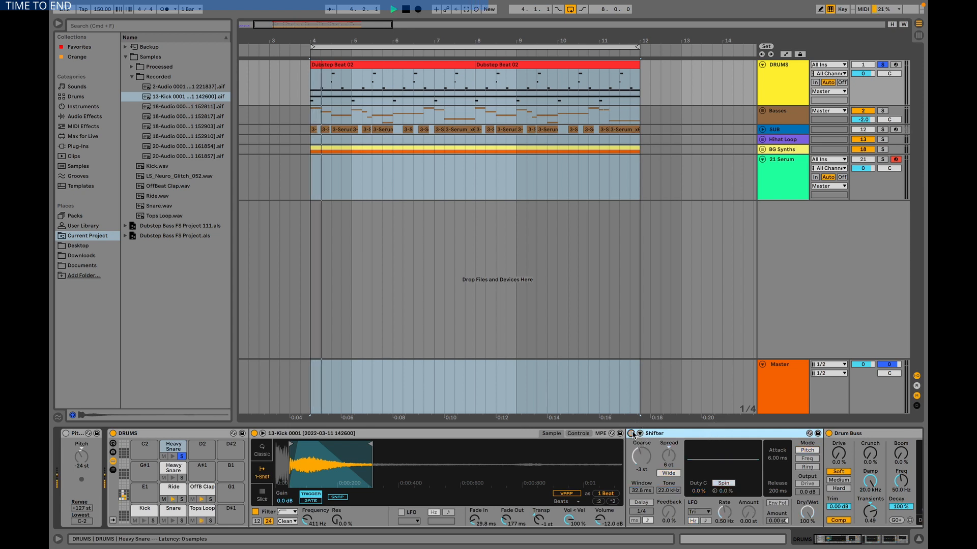
click(631, 434)
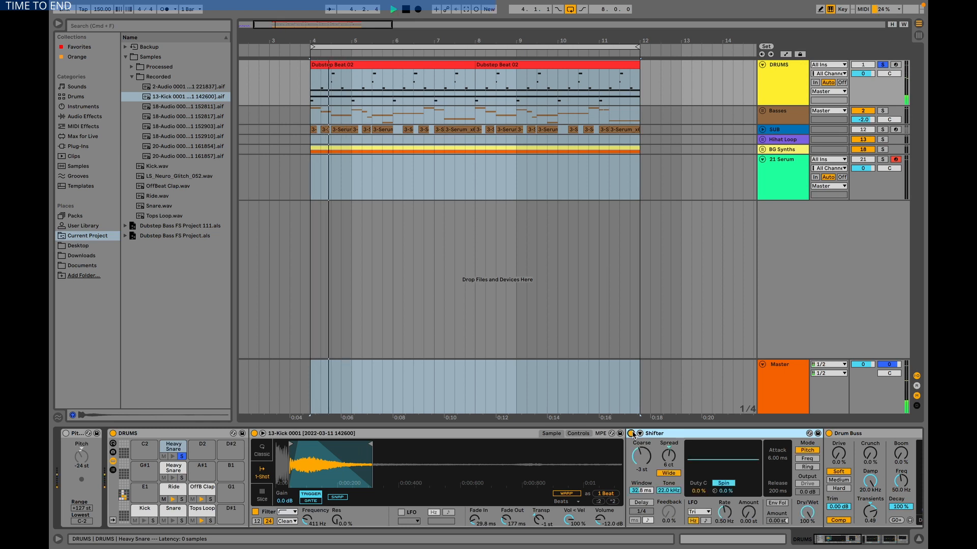
key(space)
Step: Turn off the Wide option in the upper Heavy Snare's Shifter
click(332, 77)
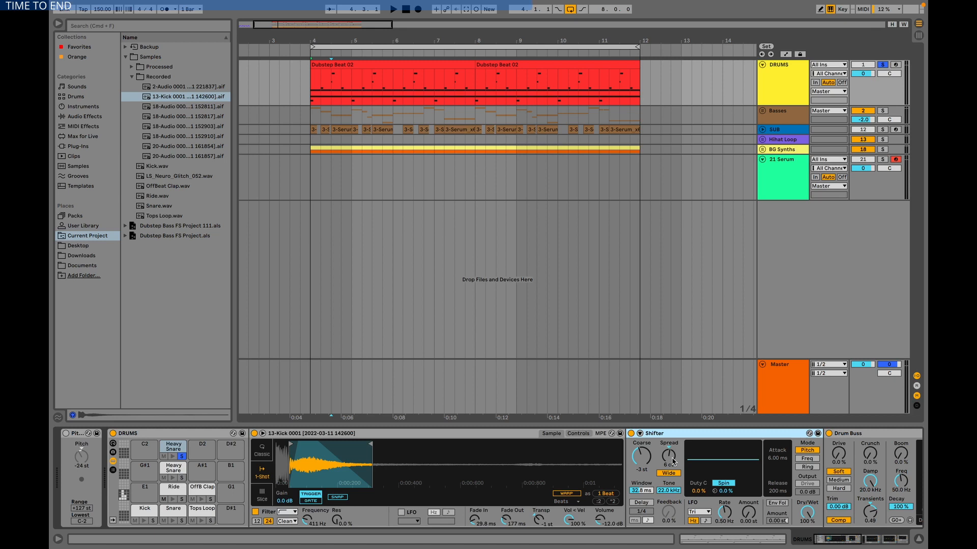
click(668, 474)
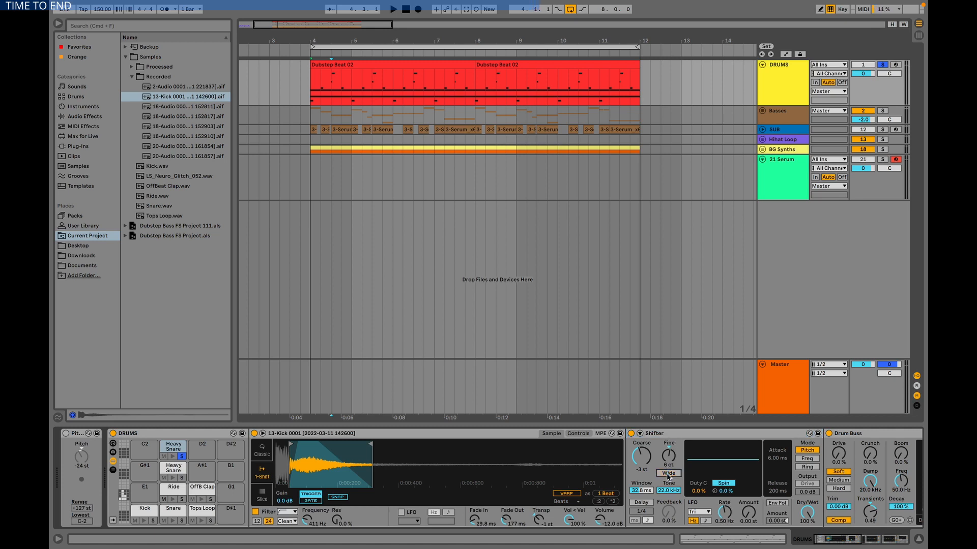
Step: Turn the Wide option back on in the upper Heavy Snare's Shifter and audition the layer from the hit at 4.3.1
key(space)
click(668, 474)
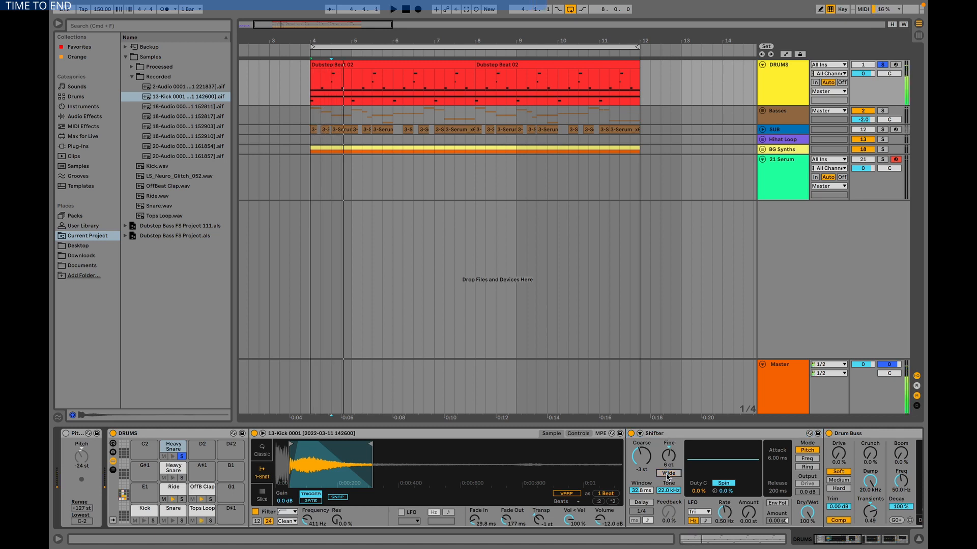
key(space)
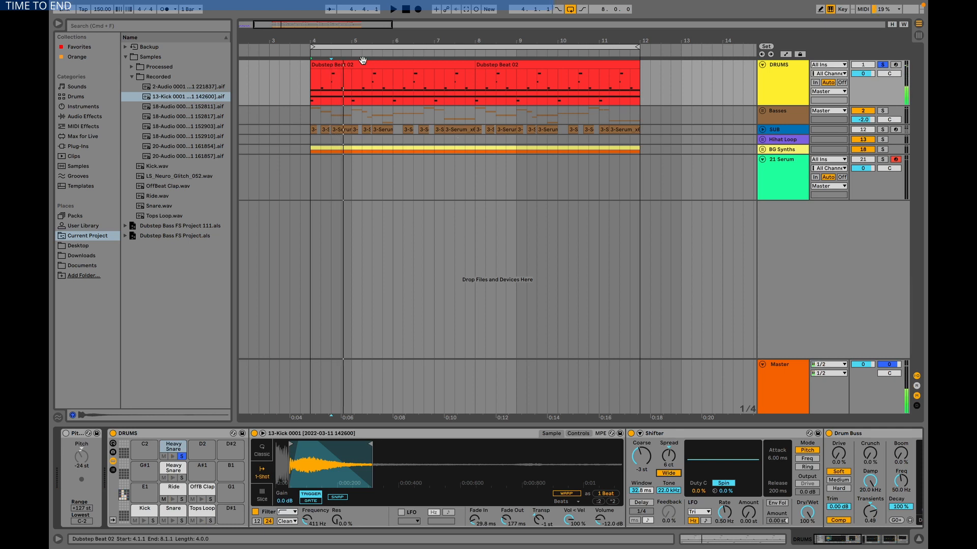
click(336, 87)
key(space)
key(space)
key(space)
key(space)
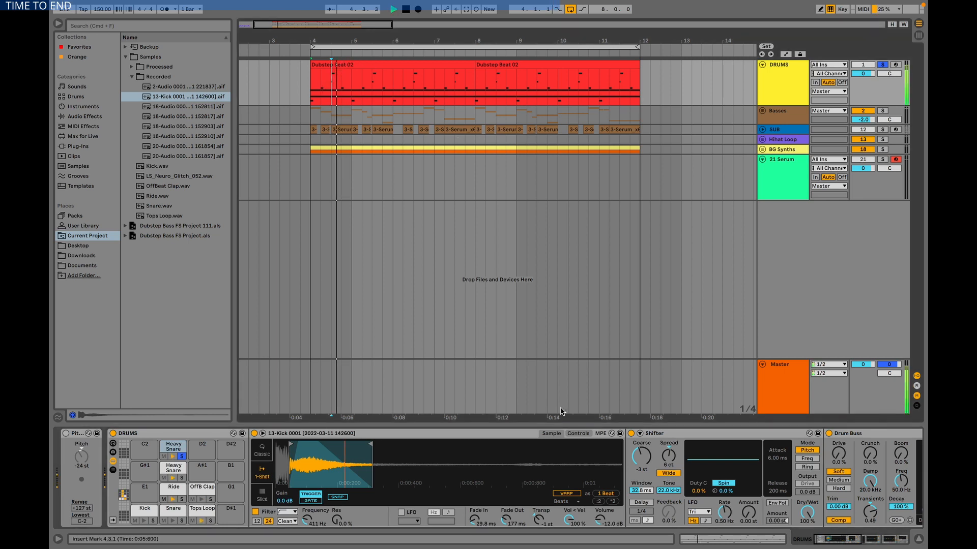
Step: Compare the soloed Heavy Snare hit with its Shifter's Wide option off and on
click(669, 476)
key(space)
key(space)
key(space)
key(space)
key(space)
key(space)
key(space)
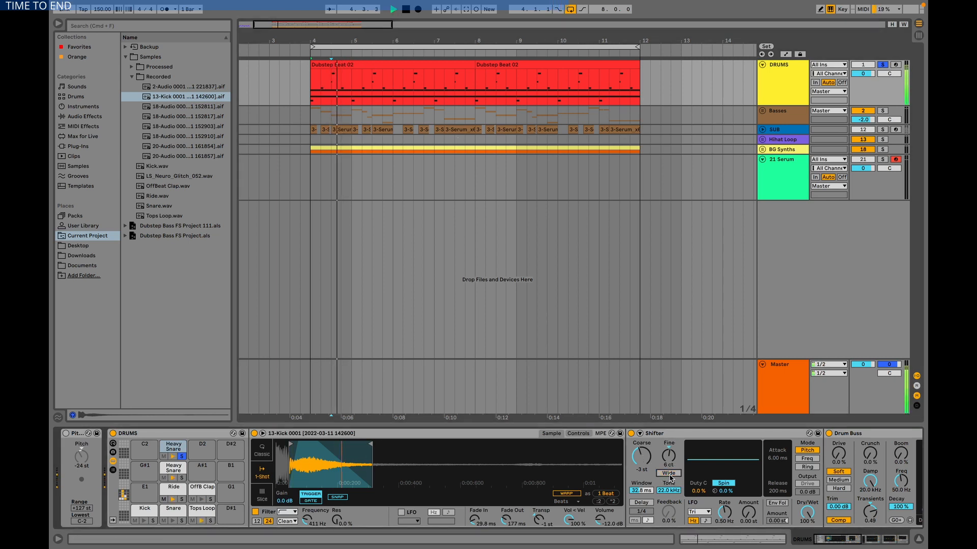
key(space)
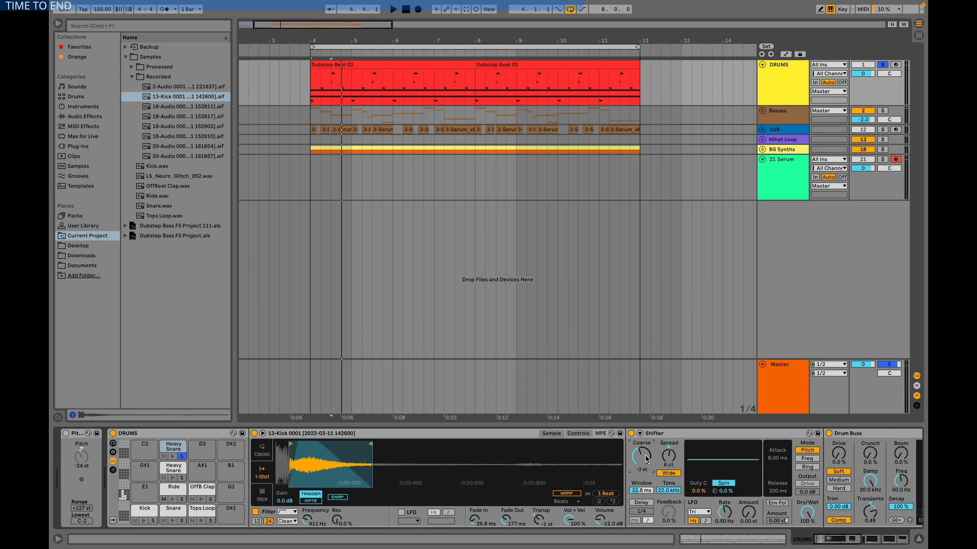
Step: Replay the Heavy Snare hit and zoom in on the start of its 13-Kick sample waveform
key(space)
key(space)
mouse_move(291, 471)
mouse_down()
mouse_move(291, 496)
mouse_move(300, 498)
mouse_move(294, 473)
mouse_up()
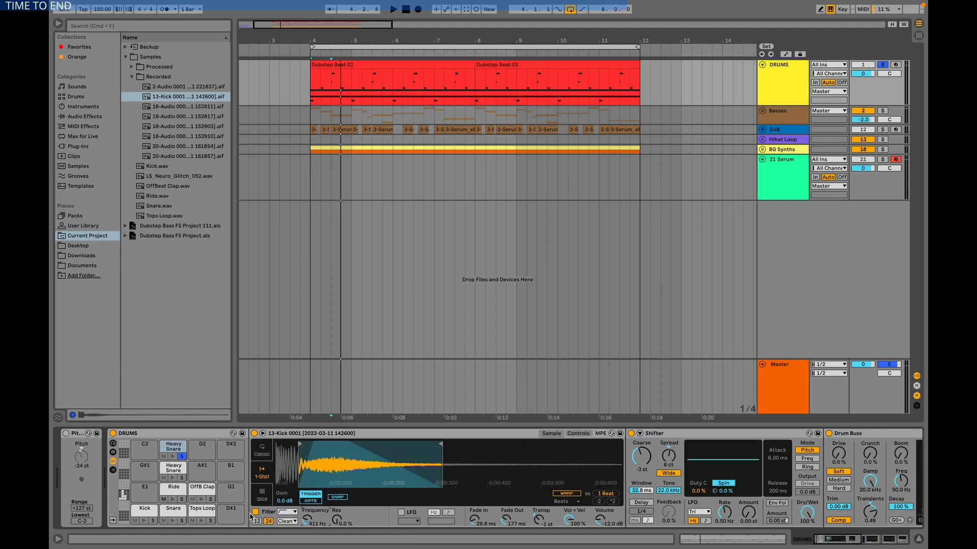
Step: Inspect the upper Heavy Snare's Drum Buss and EQ Eight devices and audition the layer with its EQ spectrum in view
scroll(702, 494, right, 5)
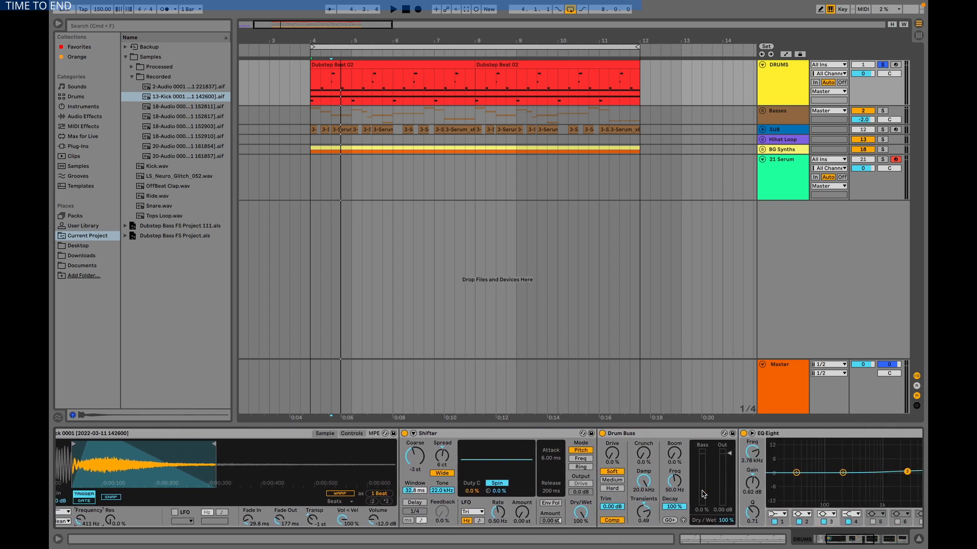
click(670, 435)
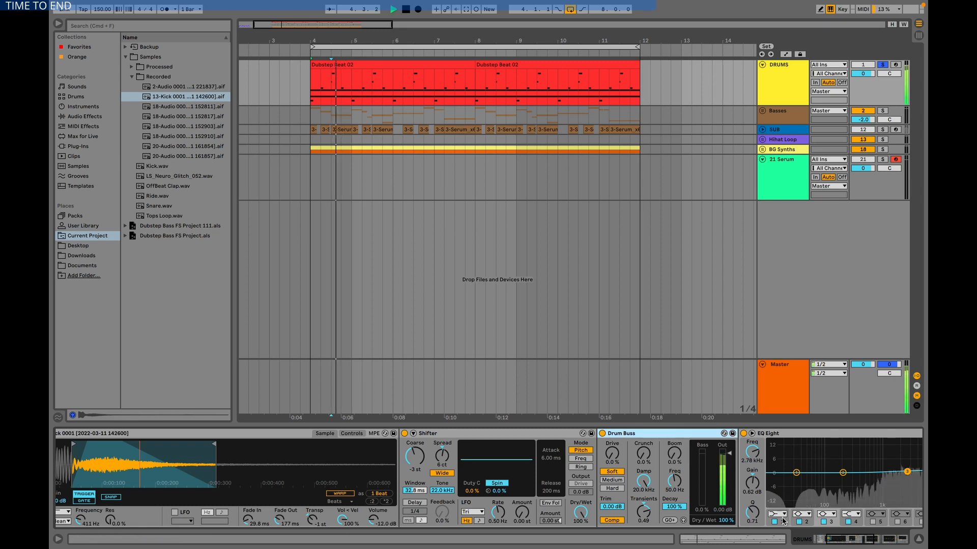
scroll(684, 470, right, 5)
click(668, 435)
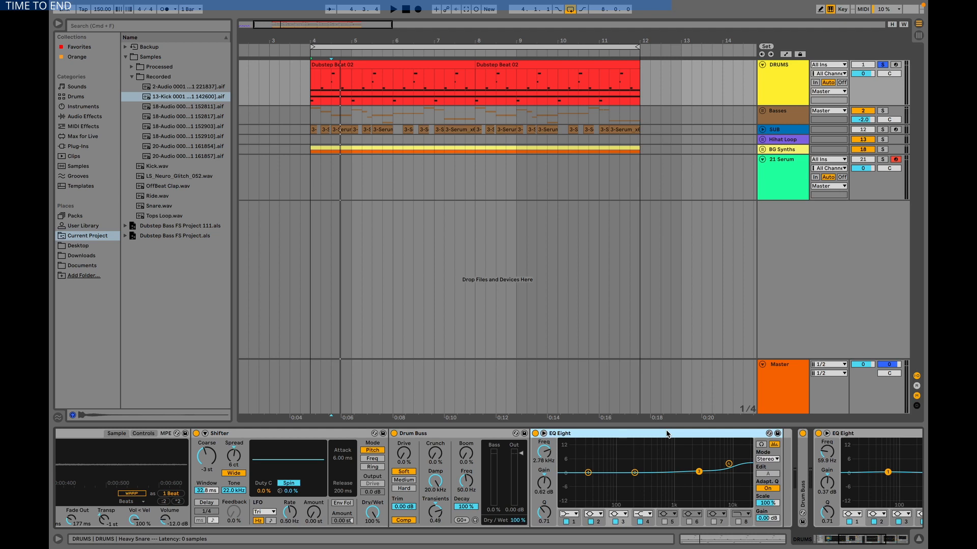
key(space)
key(space)
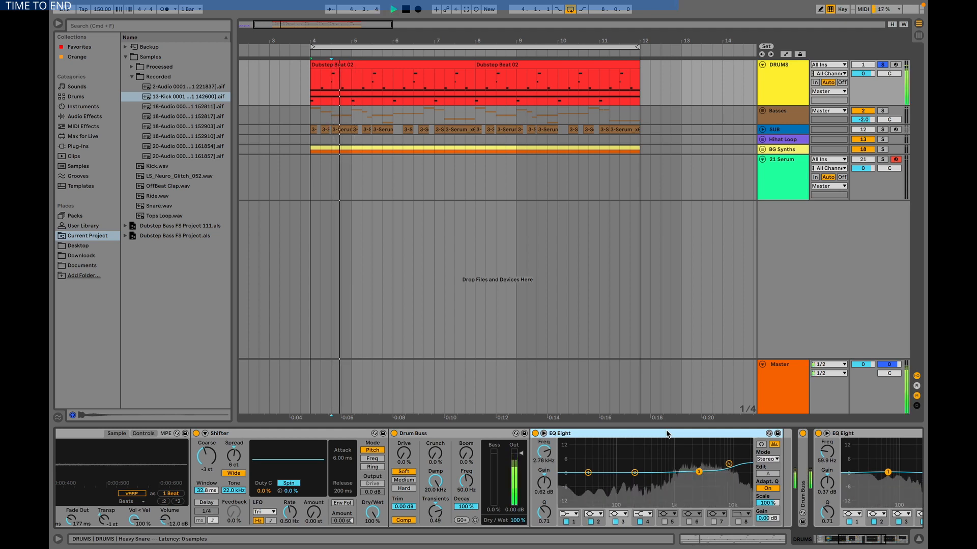
key(space)
Step: Unfold the Drum Buss that follows the drum rack and compare the snare with it bypassed and enabled during playback
scroll(666, 433, right, 10)
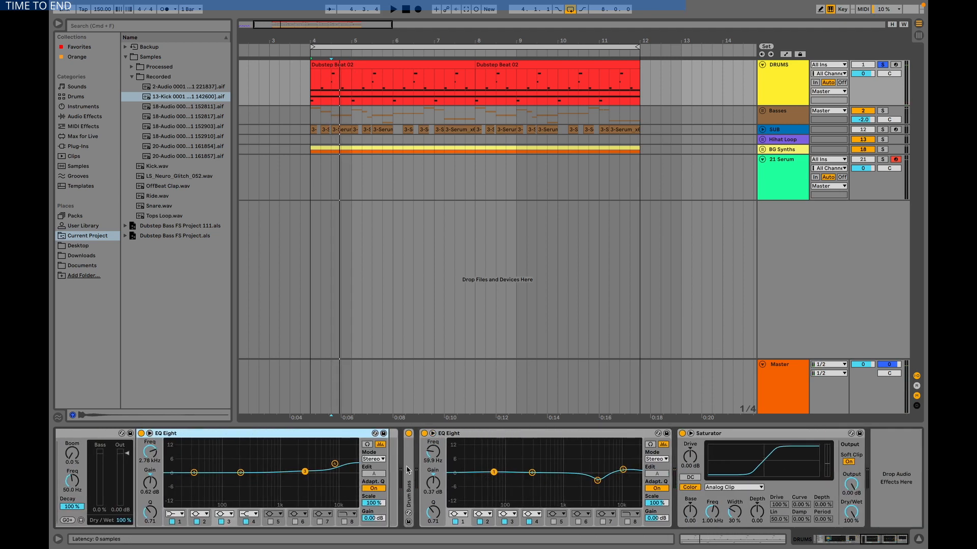
double_click(408, 470)
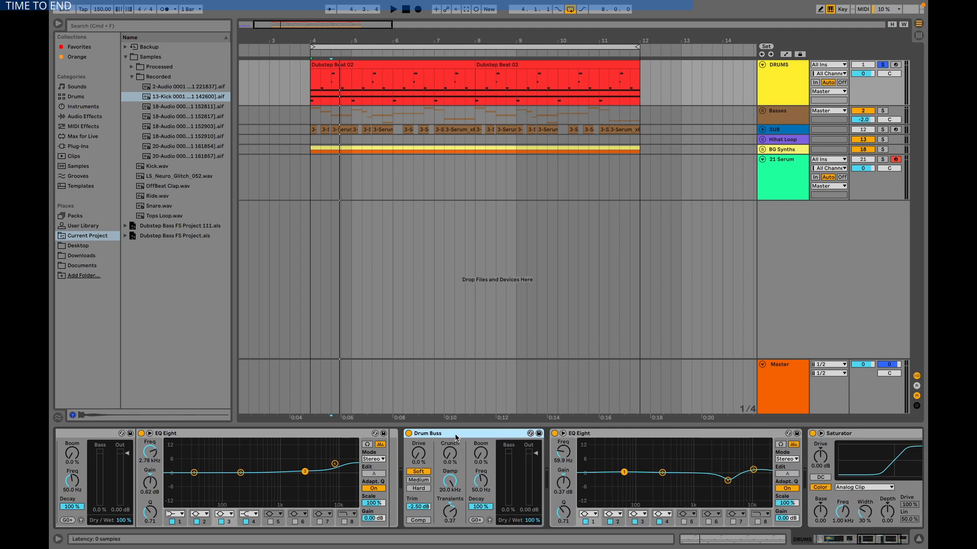
key(space)
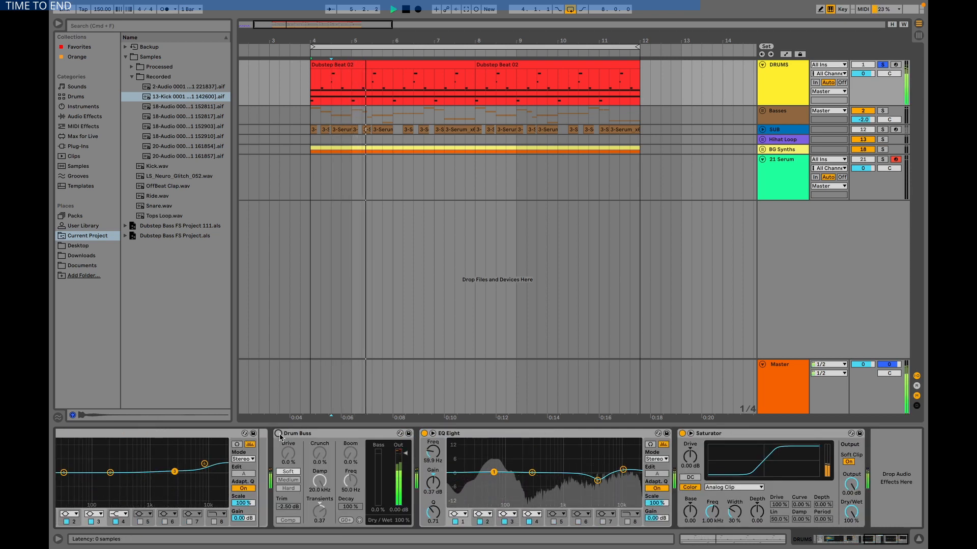
click(278, 433)
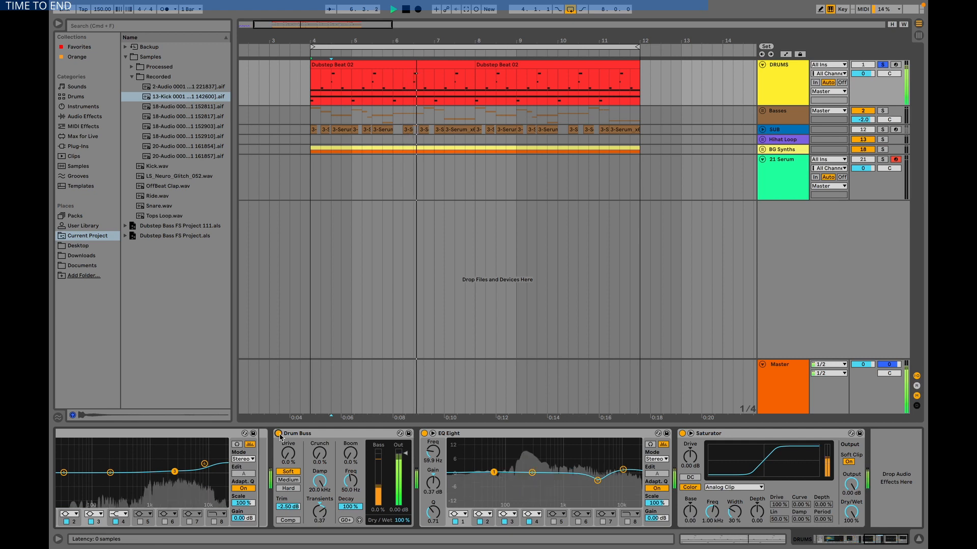
click(279, 433)
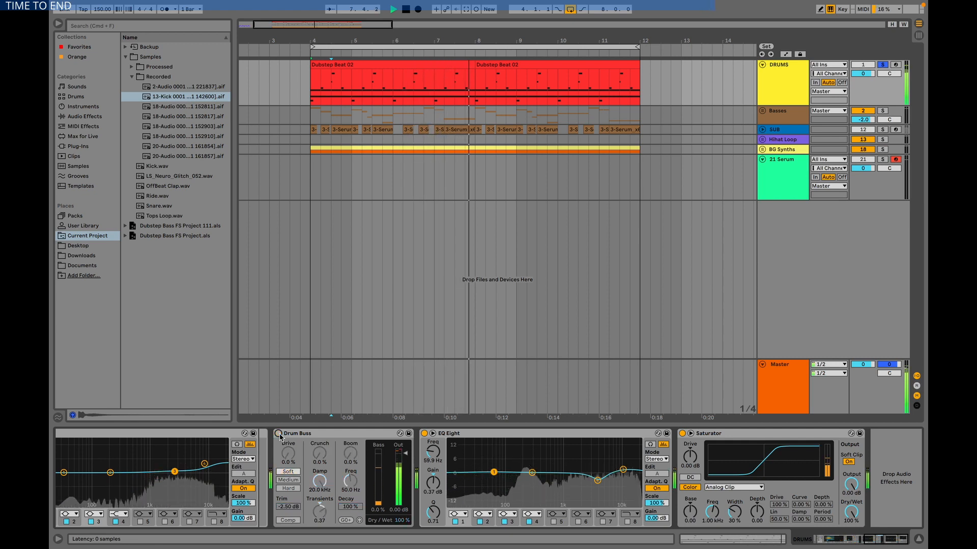
click(278, 434)
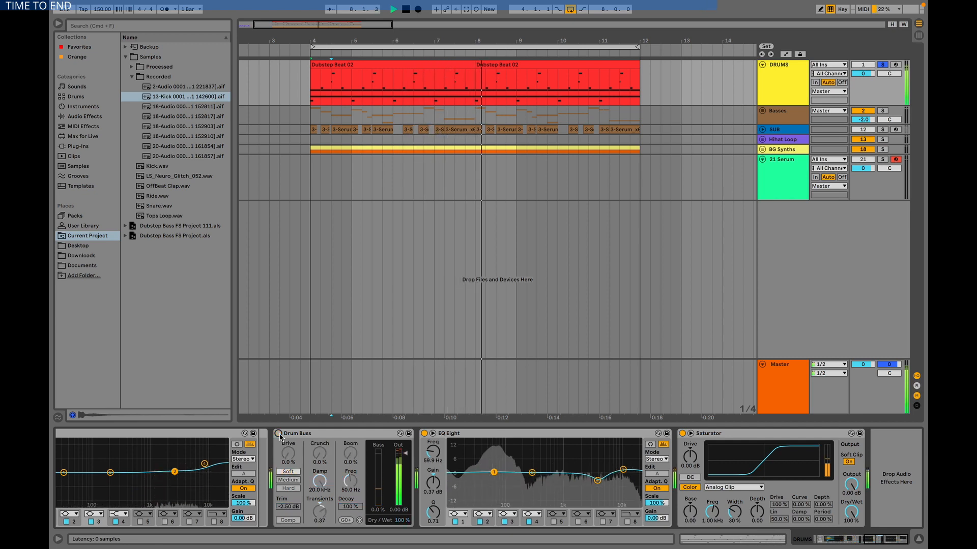
click(334, 434)
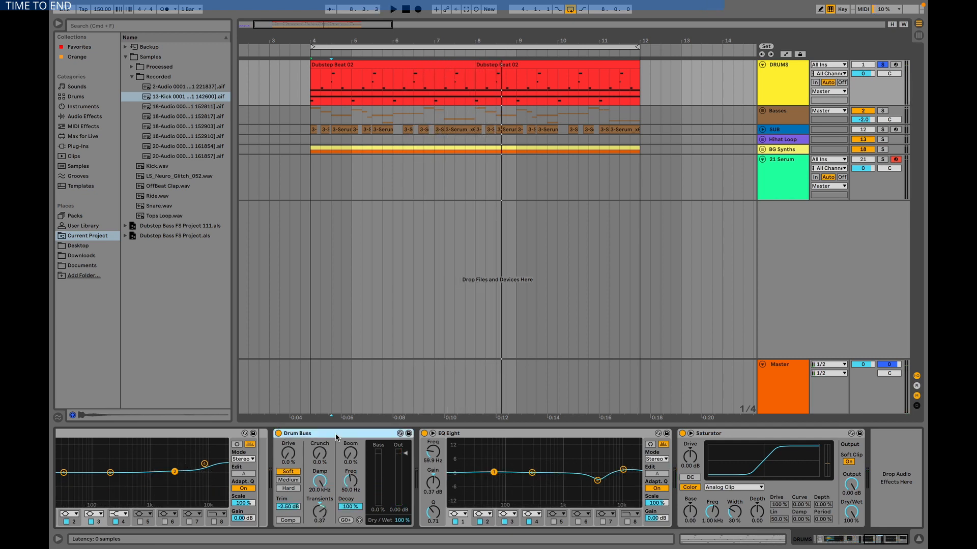
Step: Select the 4.08 kHz dip in the last EQ Eight, compare the snare with that EQ bypassed and enabled, and select the Saturator
click(556, 438)
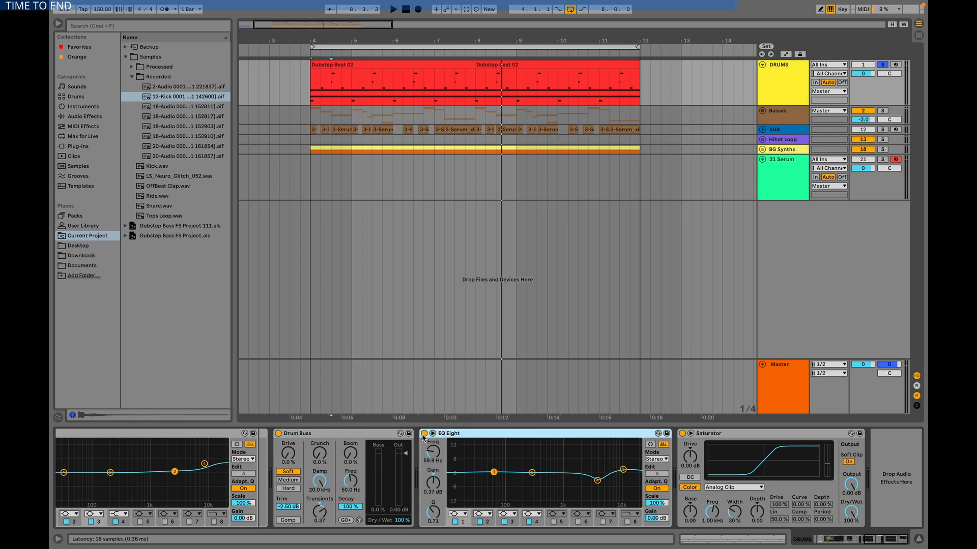
click(598, 481)
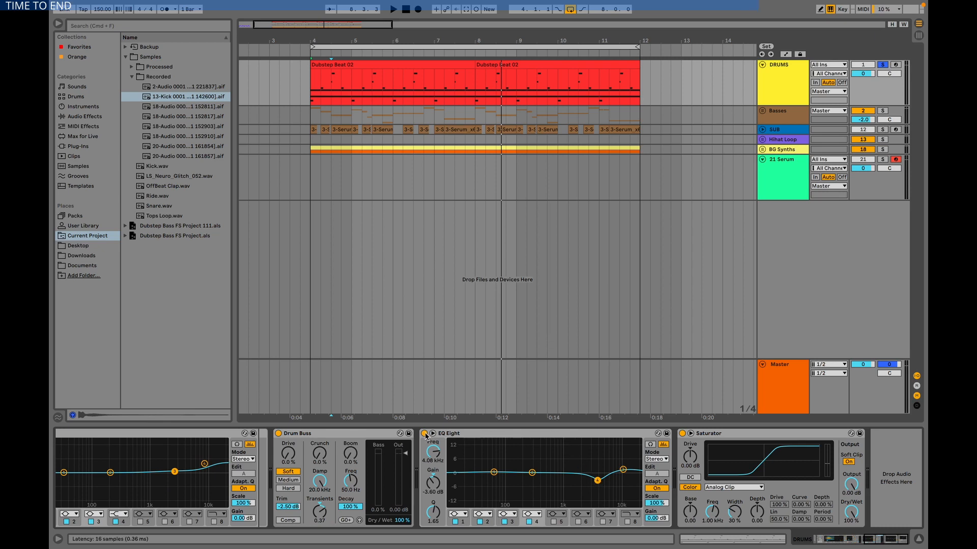
key(space)
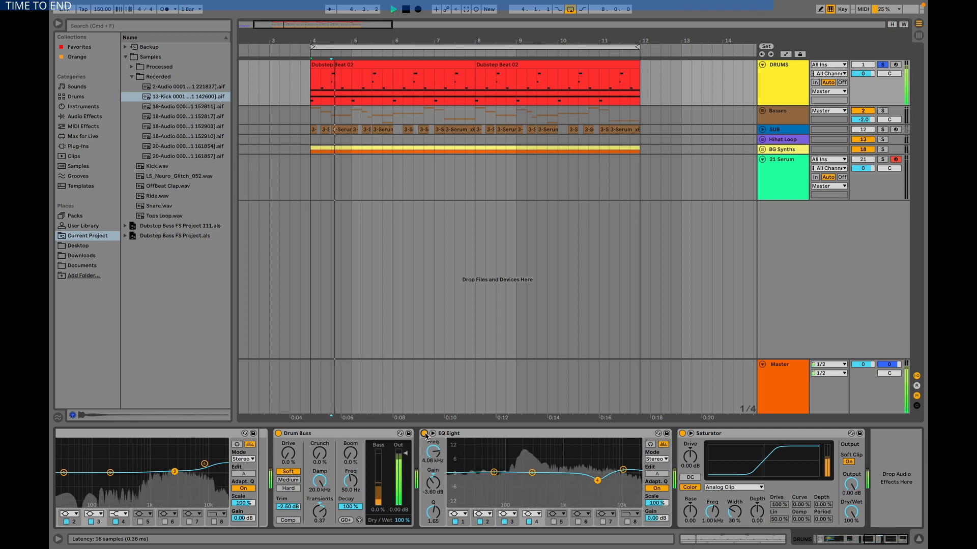
click(424, 433)
key(space)
click(425, 434)
key(space)
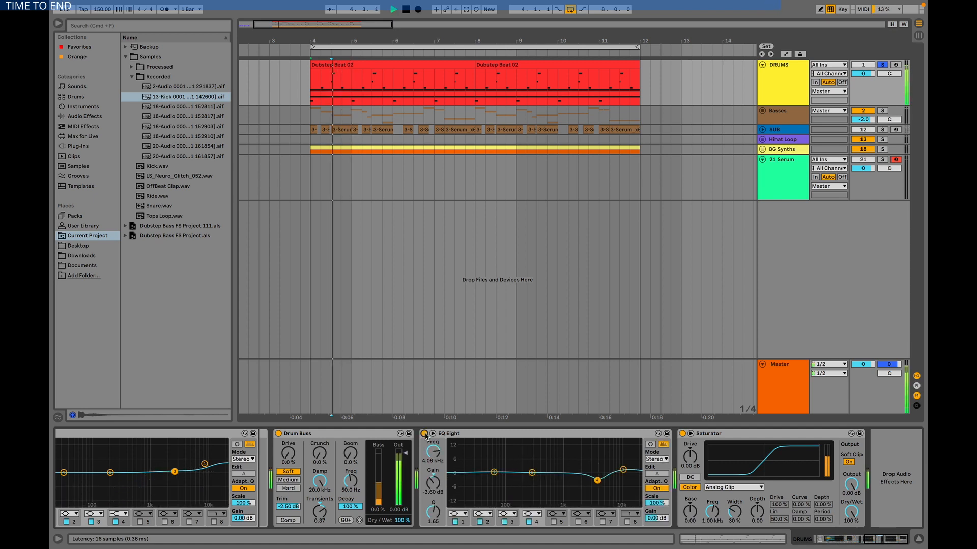
key(space)
key(space)
key(space)
click(425, 433)
key(space)
key(space)
key(space)
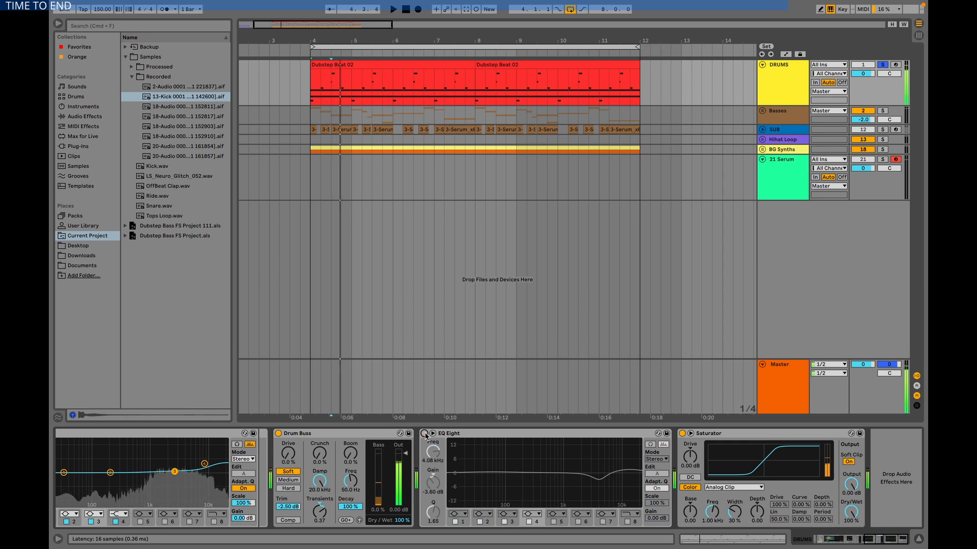
click(425, 434)
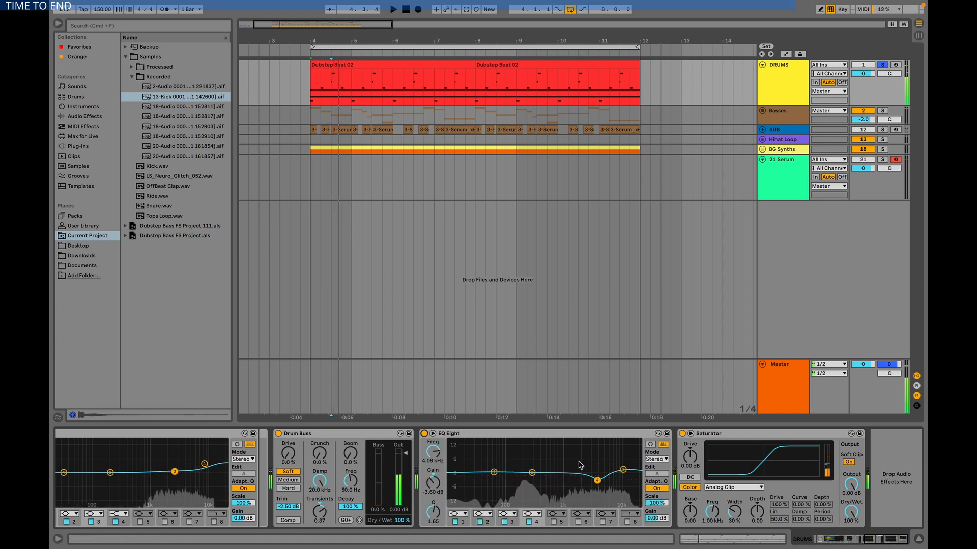
click(751, 435)
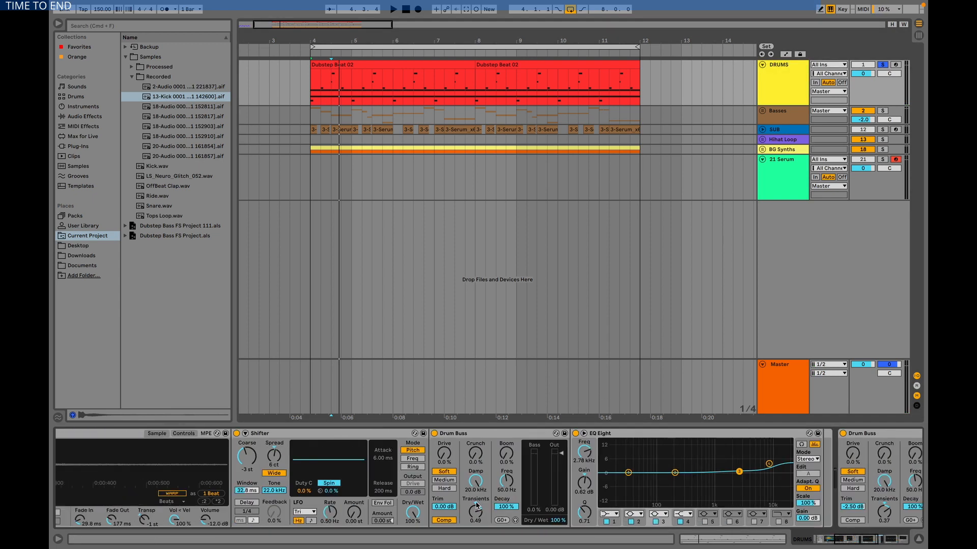
Step: Unsolo the upper Heavy Snare and preview the Kick, Ride and Tops Loop pads in the drum rack
scroll(477, 506, left, 8)
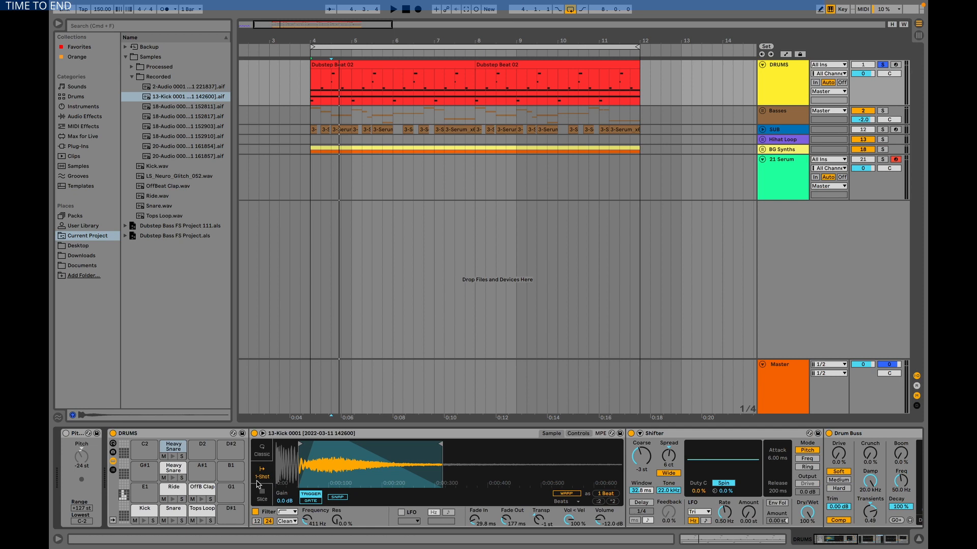
click(141, 513)
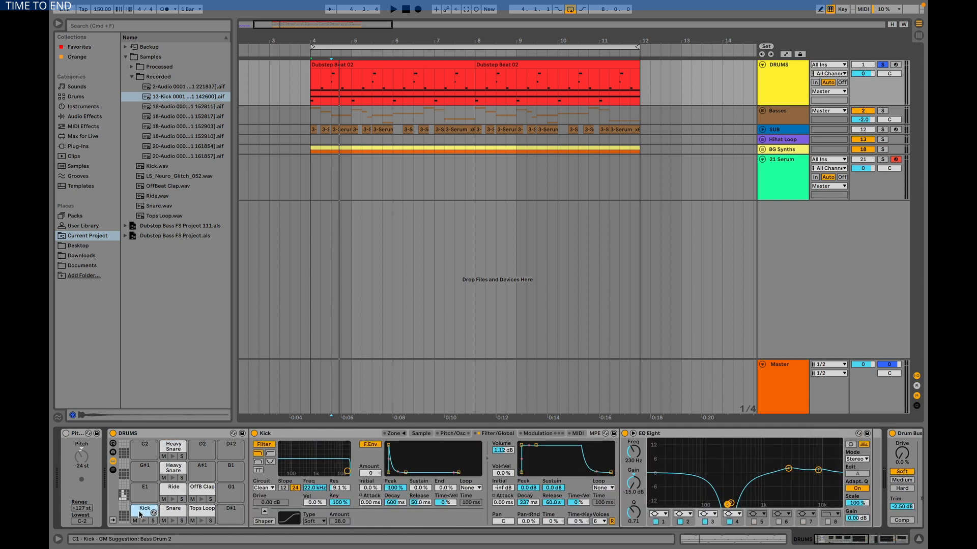
click(145, 521)
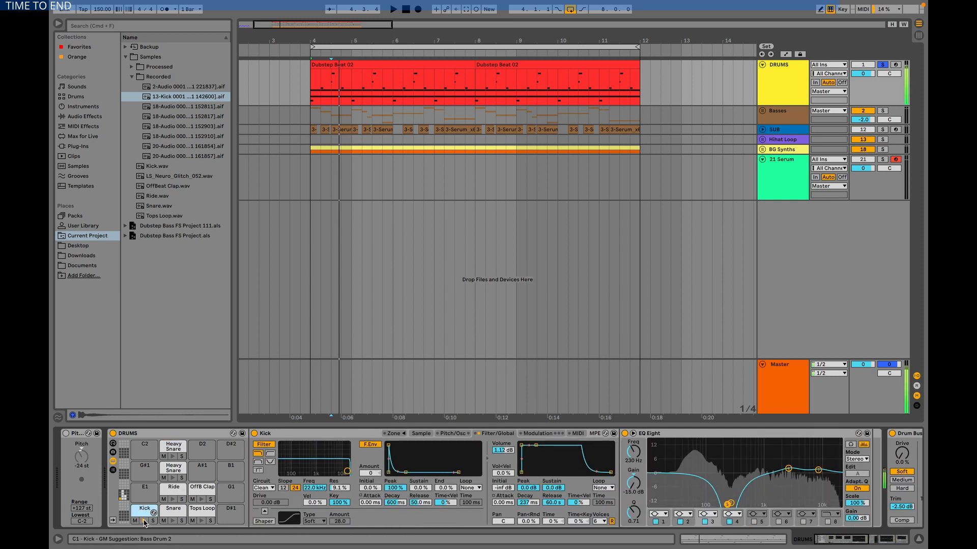
click(172, 491)
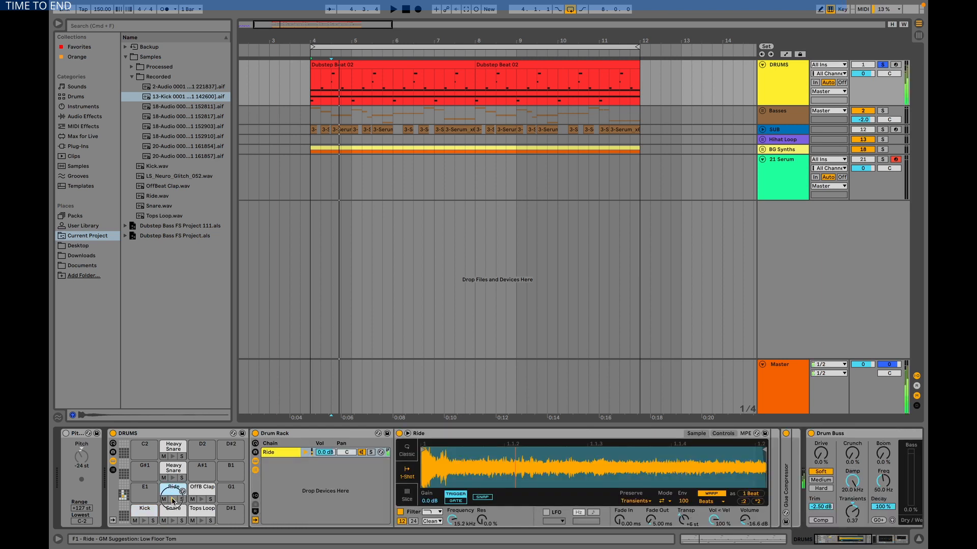
click(199, 511)
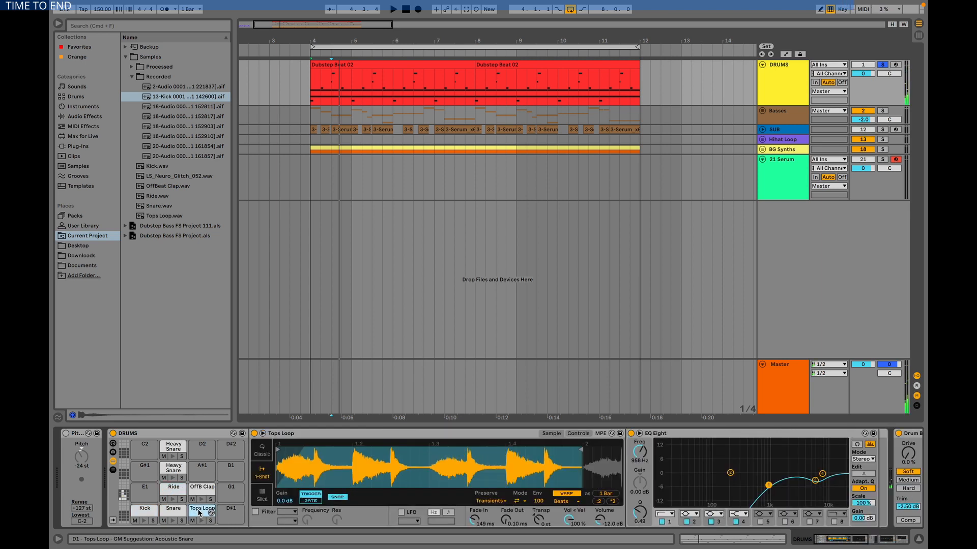
click(201, 521)
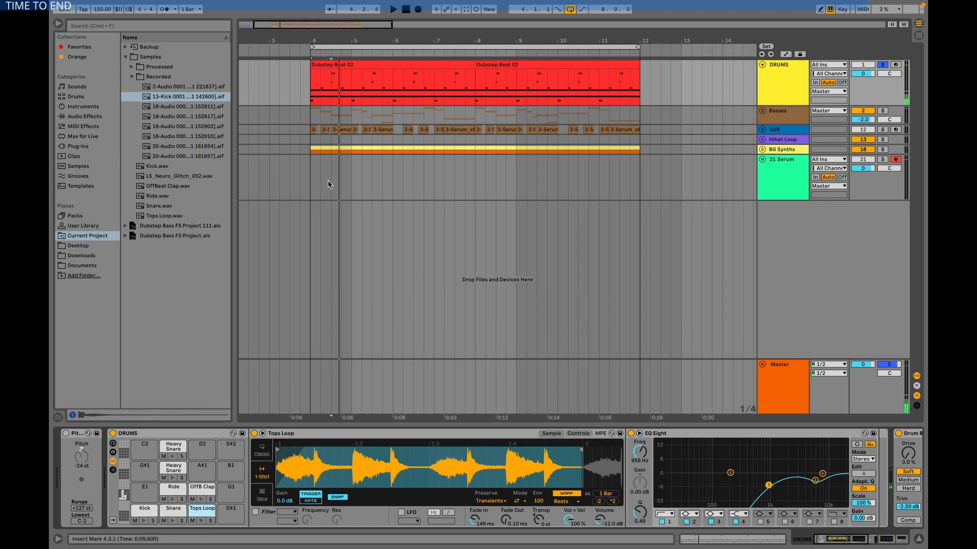
Step: Unfold the Hihat Loop group, solo it in place of the drums, and play its clips in bar 1
scroll(328, 181, left, 3)
click(248, 141)
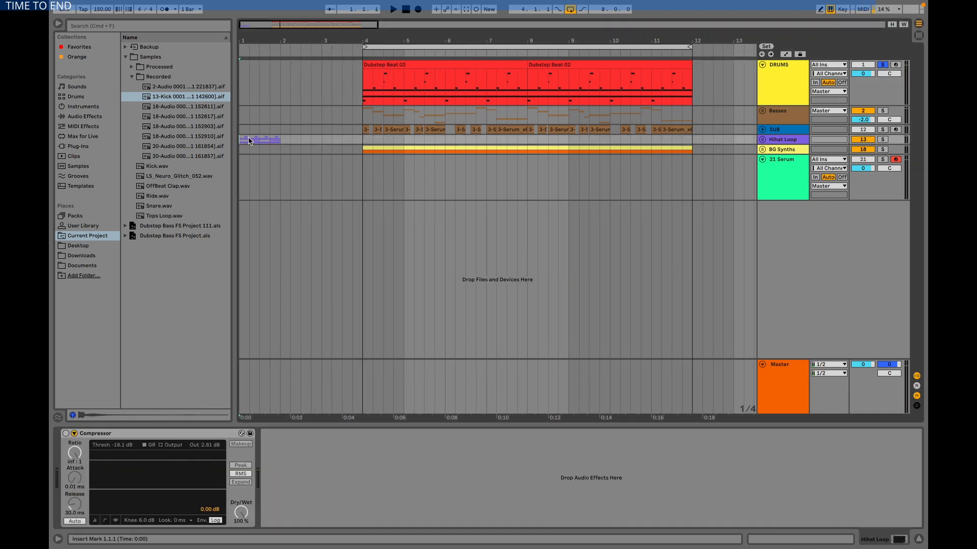
click(763, 139)
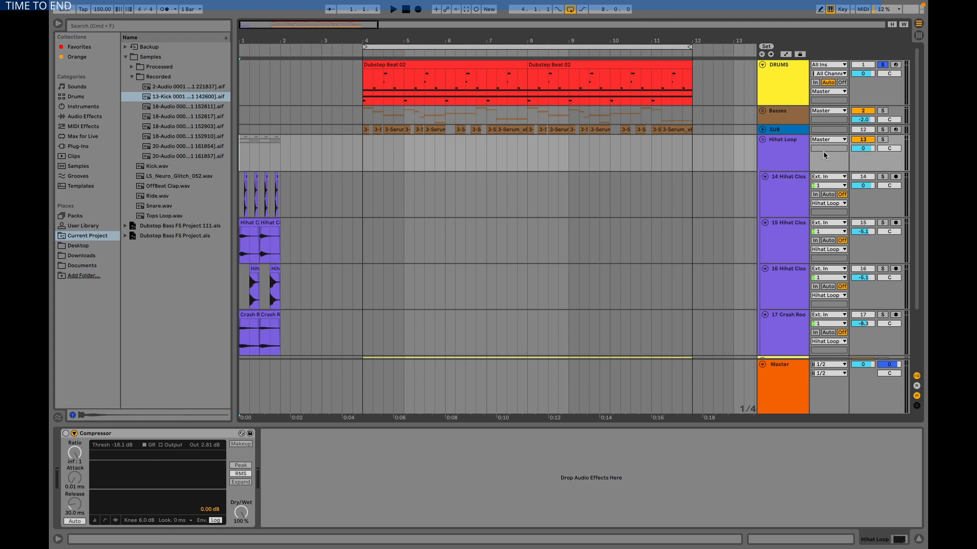
click(883, 142)
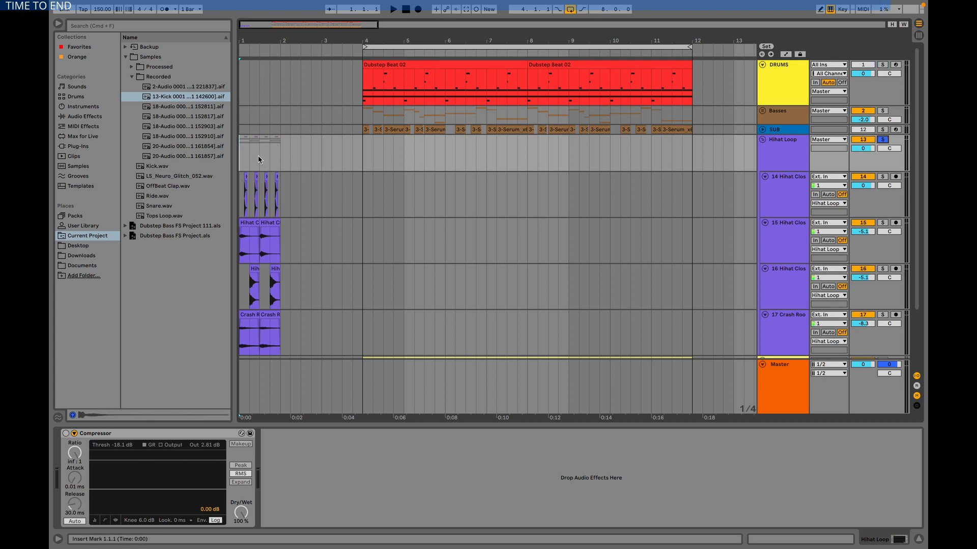
key(space)
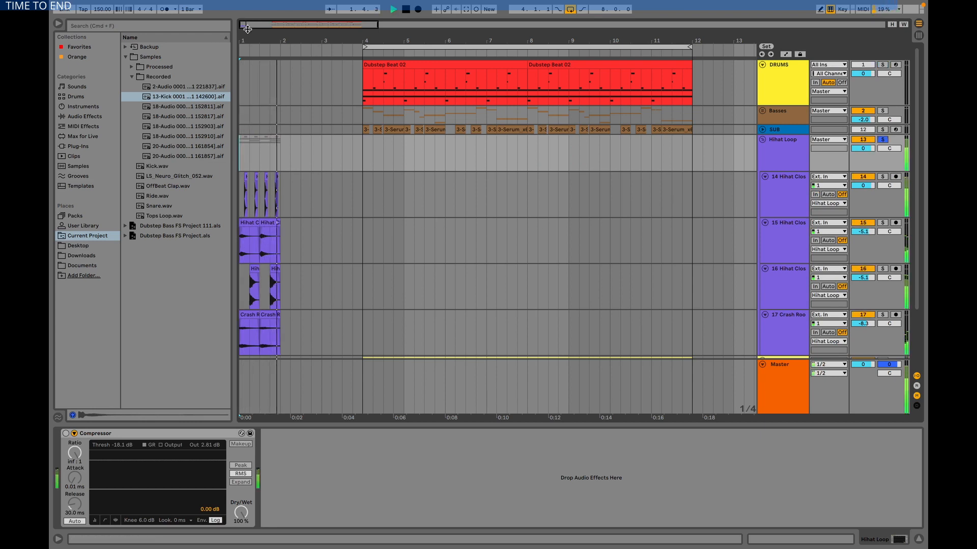
drag(260, 41, 260, 102)
Step: Browse the Core Library's drum one-shots in Packs and collapse the Cymbal folder
click(71, 217)
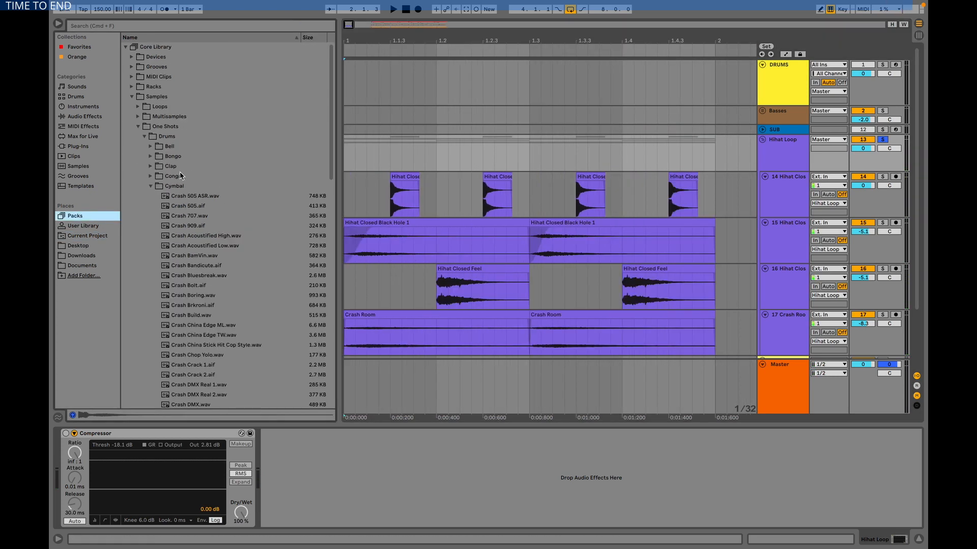
click(150, 187)
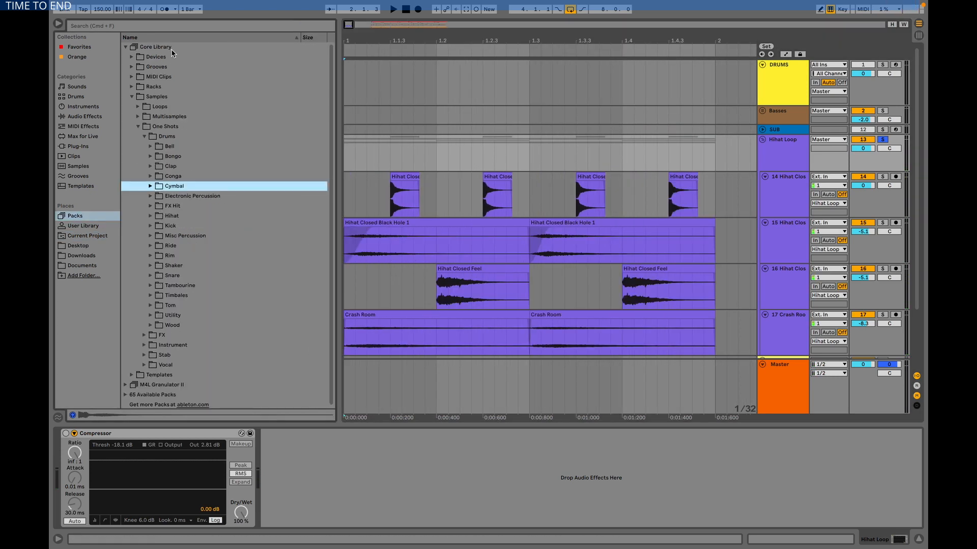